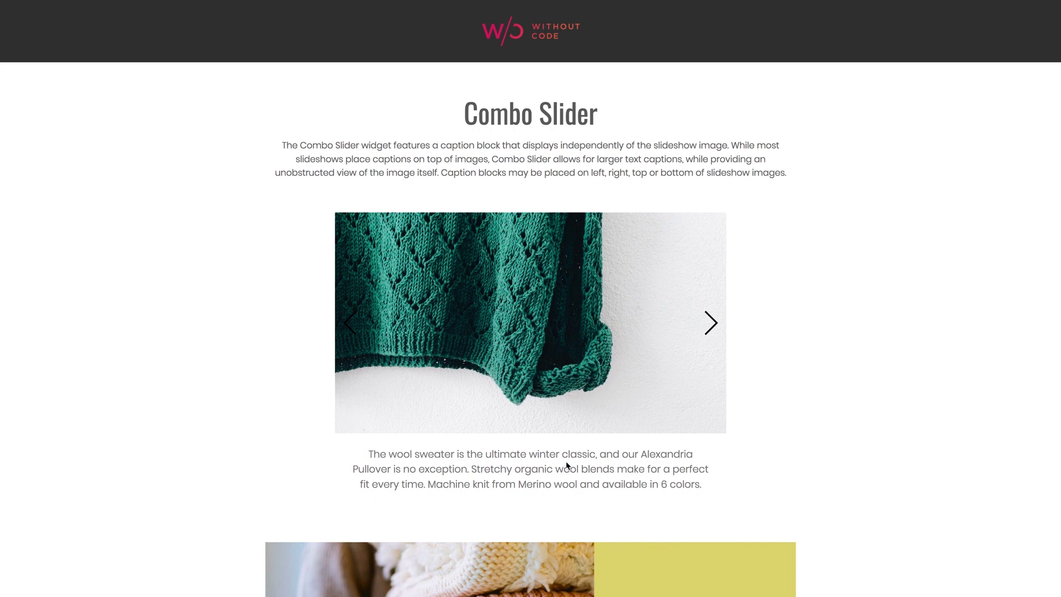
Advance the demo Combo Slider one slide and scroll through the example page.
left_click(712, 331)
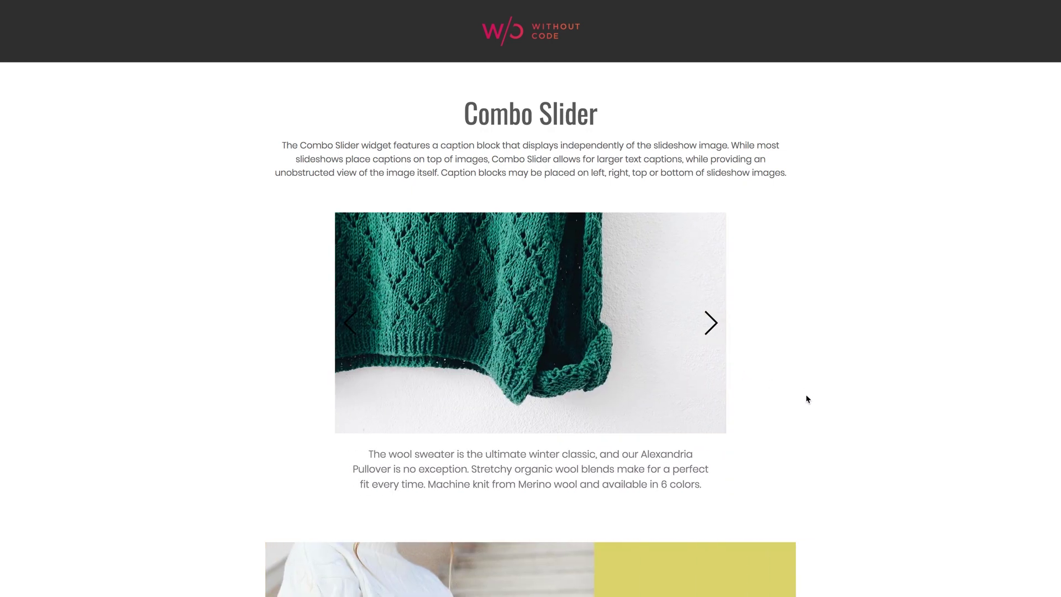
scroll(829, 403, "down", 2)
scroll(852, 414, "down", 6)
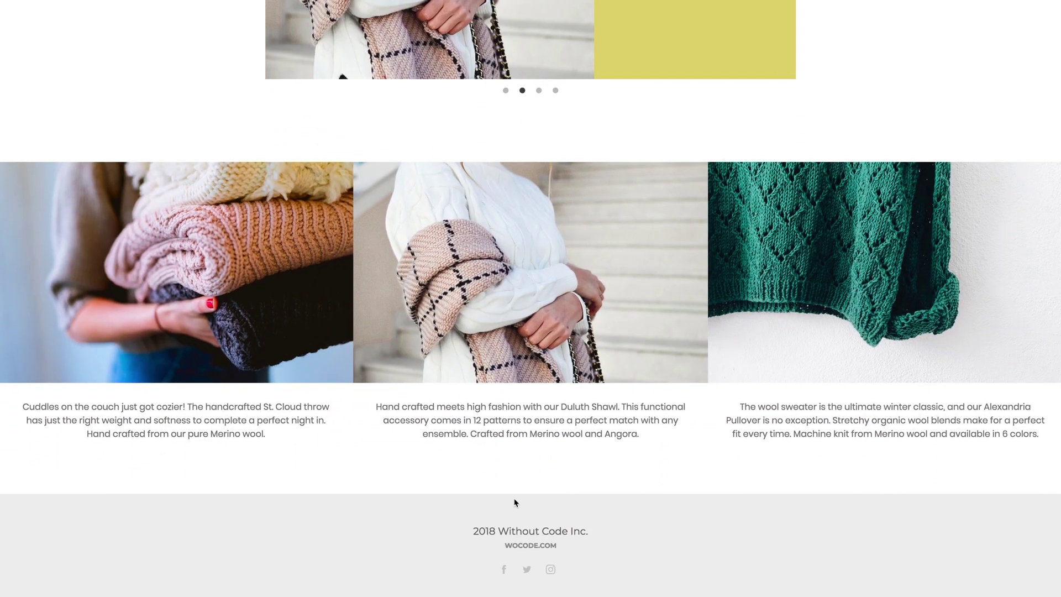
scroll(548, 417, "up", 5)
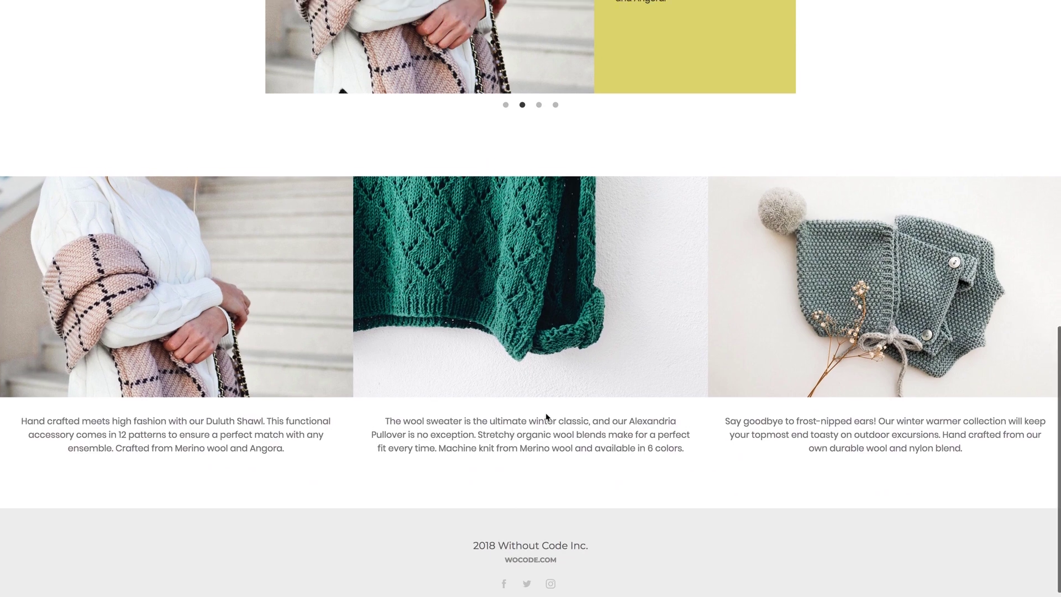
scroll(543, 423, "up", 7)
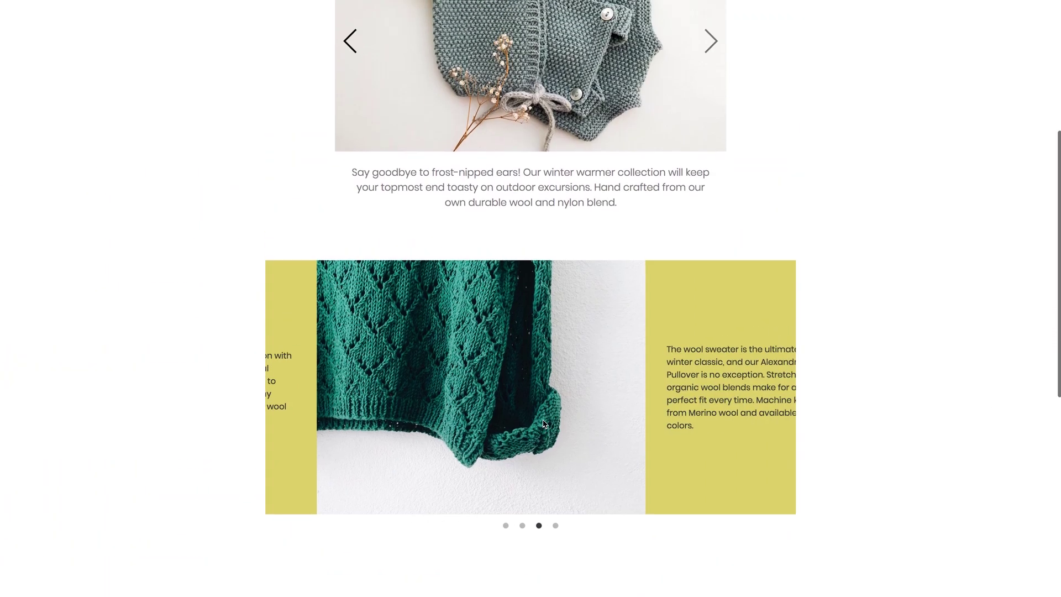
scroll(540, 431, "up", 1)
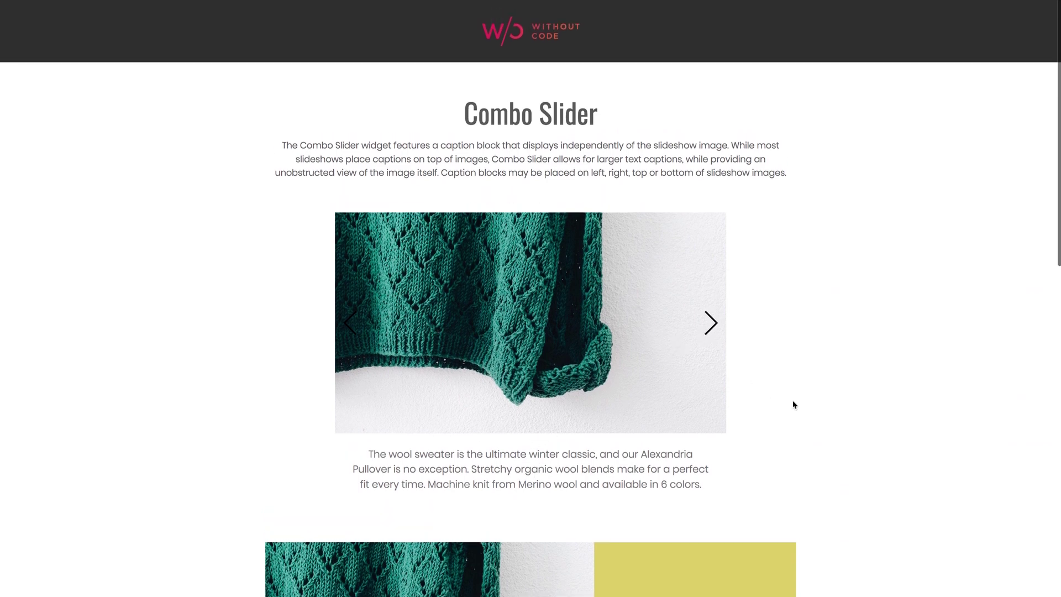
scroll(793, 405, "down", 5)
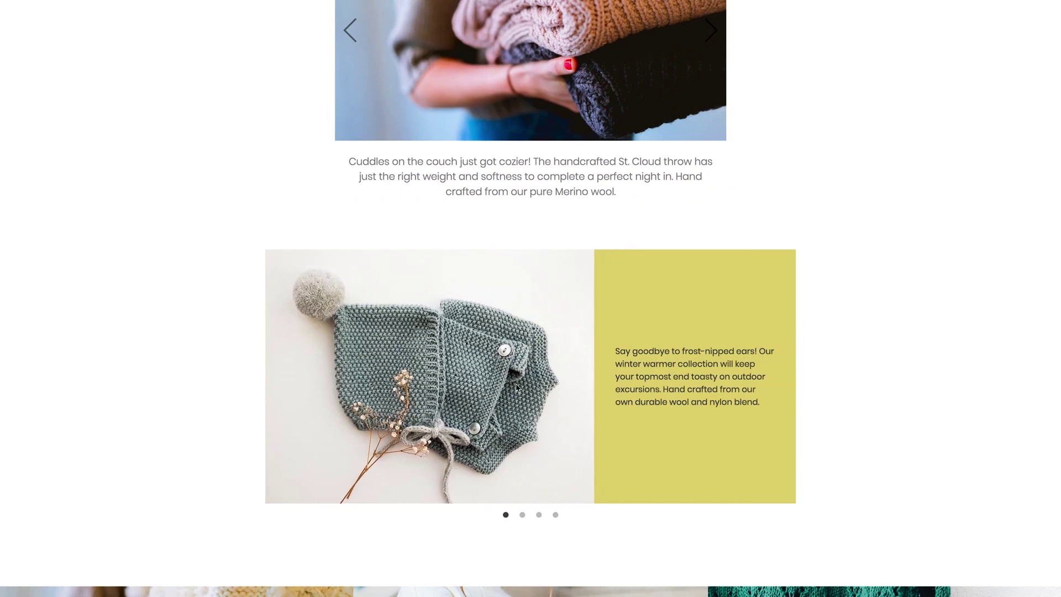
scroll(526, 311, "down", 5)
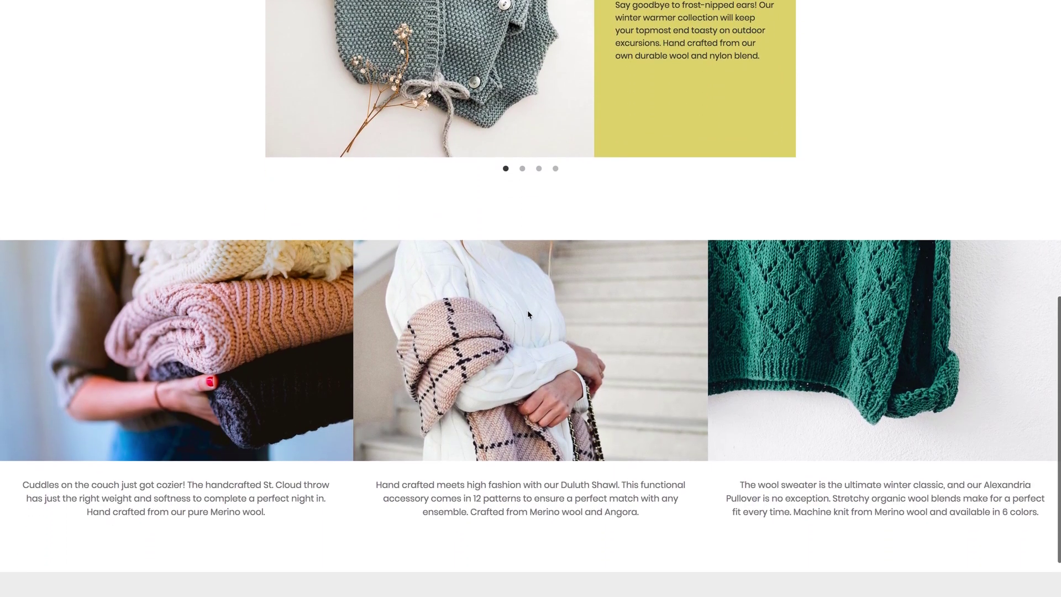
scroll(529, 314, "up", 10)
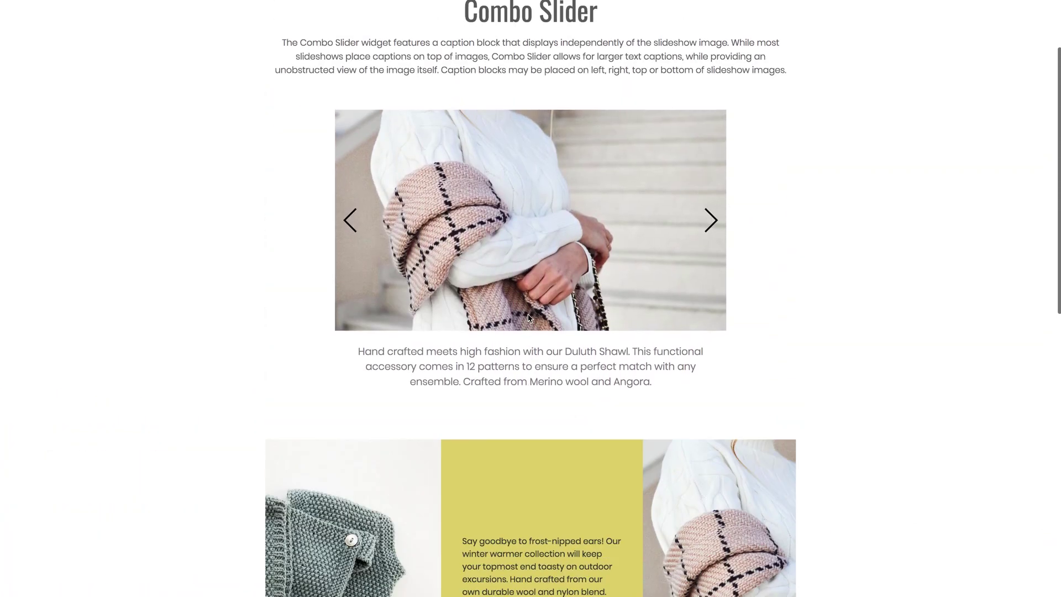
scroll(735, 317, "up", 1)
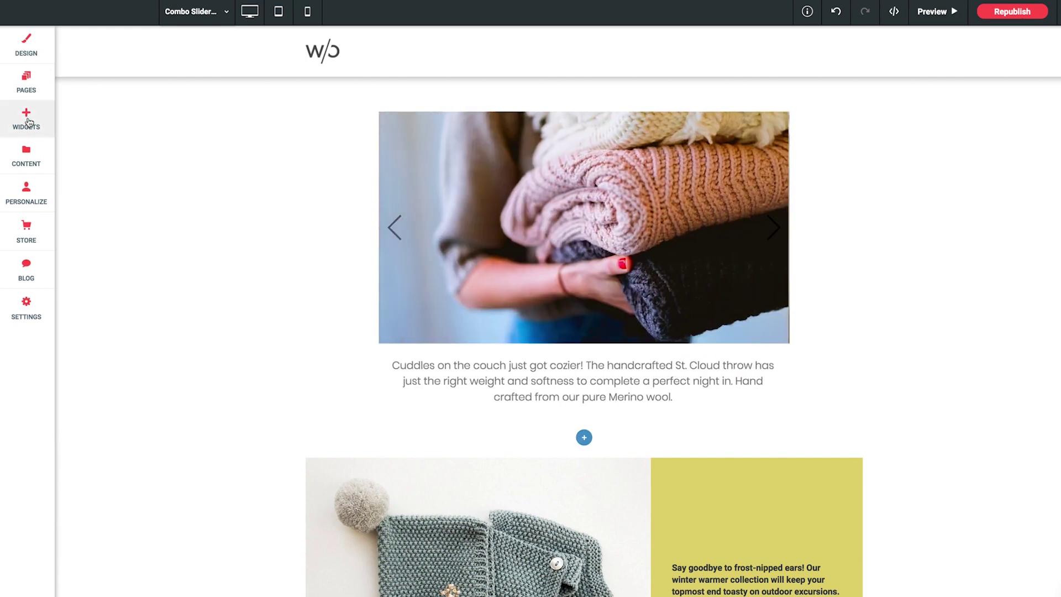
Drag a Combo Slider from the Media widgets to the page top, above the sweater slider.
left_click(26, 118)
scroll(142, 349, "down", 3)
scroll(142, 348, "down", 15)
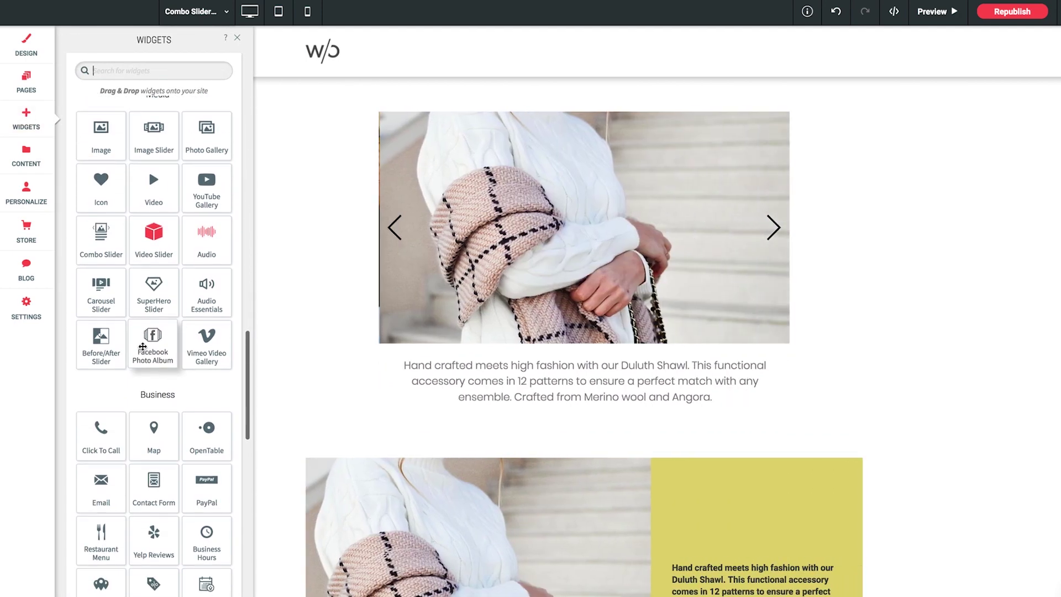
scroll(169, 169, "up", 2)
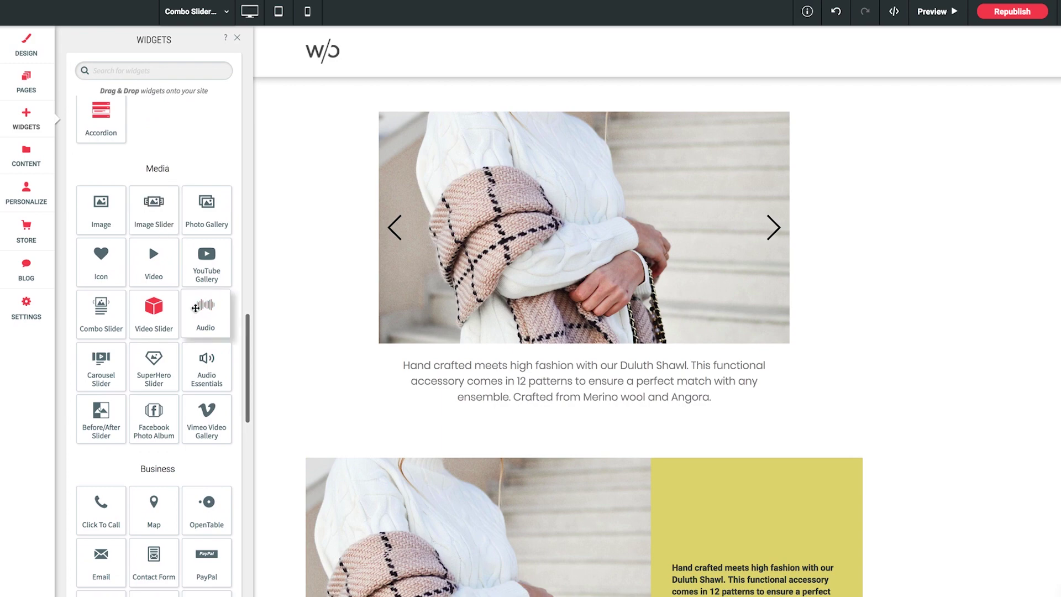
left_click_drag(97, 321, 477, 87)
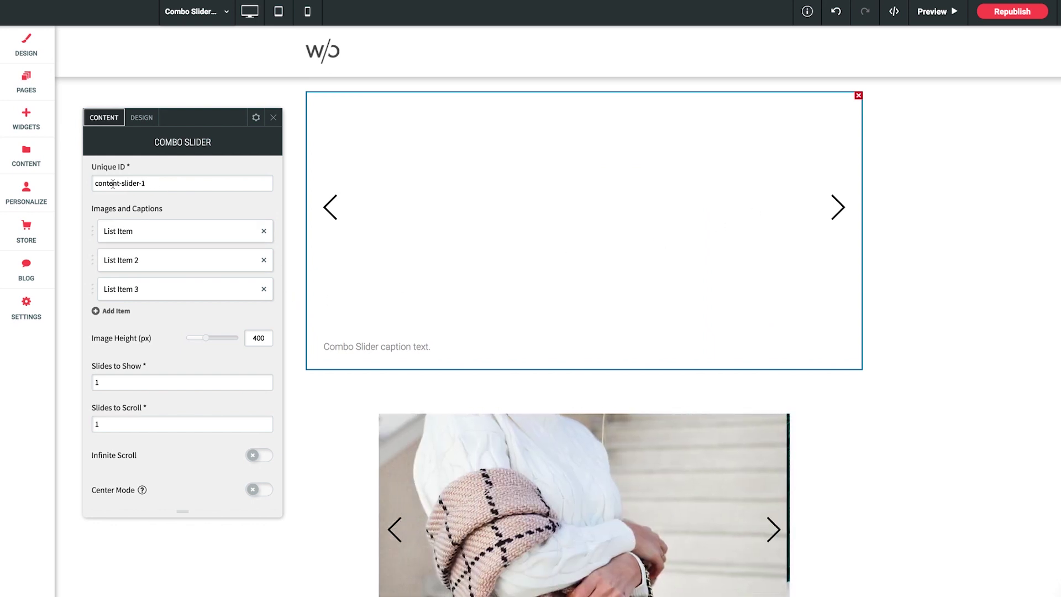
Change the slider's Unique ID from content-slider-1 to content-slider-demo.
left_click_drag(98, 184, 143, 189)
left_click(149, 189)
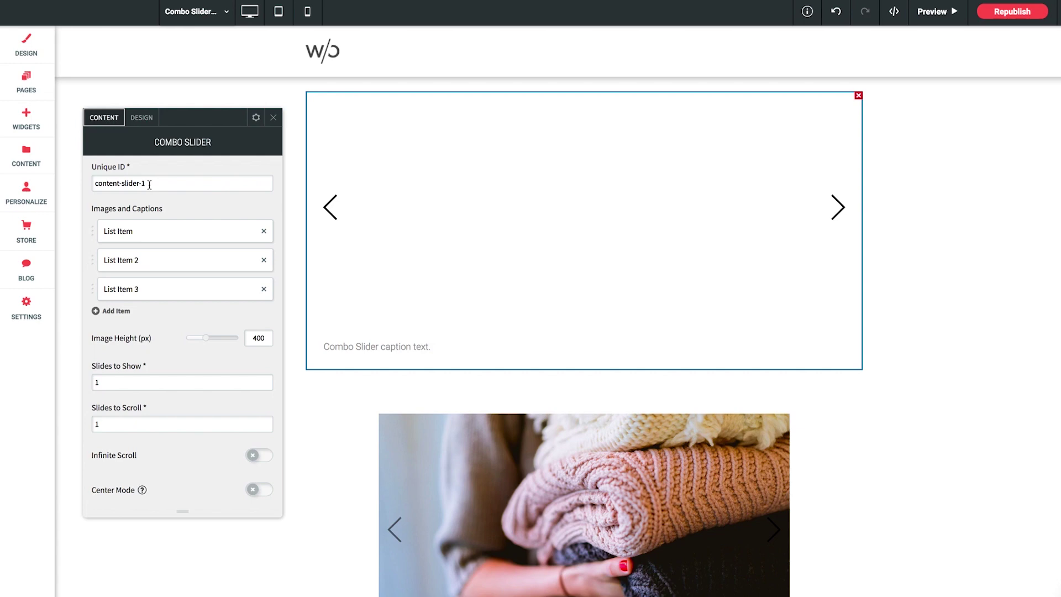
key("BackSpace")
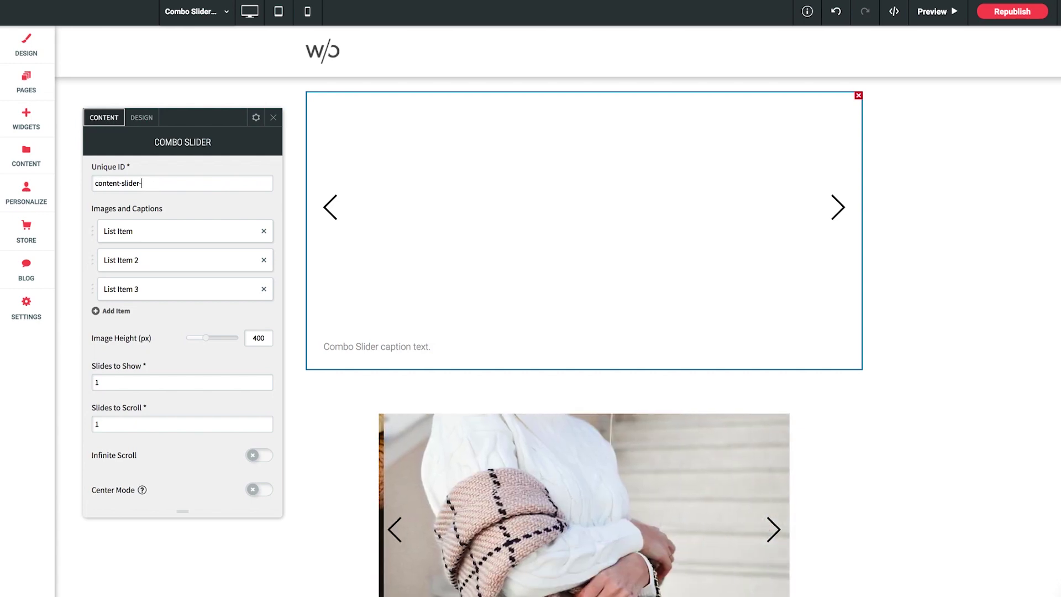
type("demo")
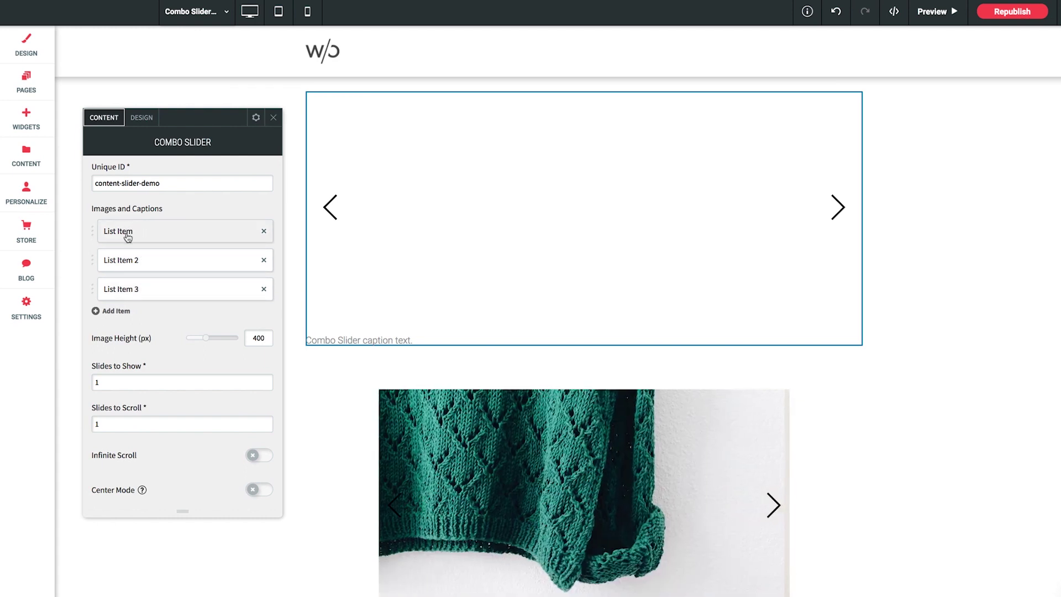
Replace the first slide's image with the railing-sitter photo found by searching 'clothing'.
left_click(127, 235)
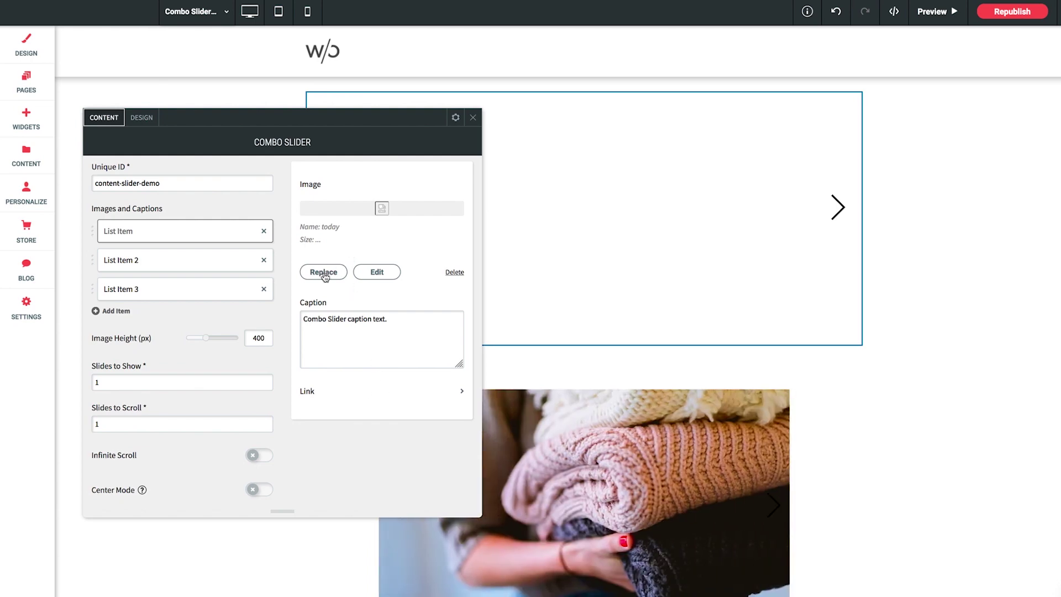
left_click(324, 274)
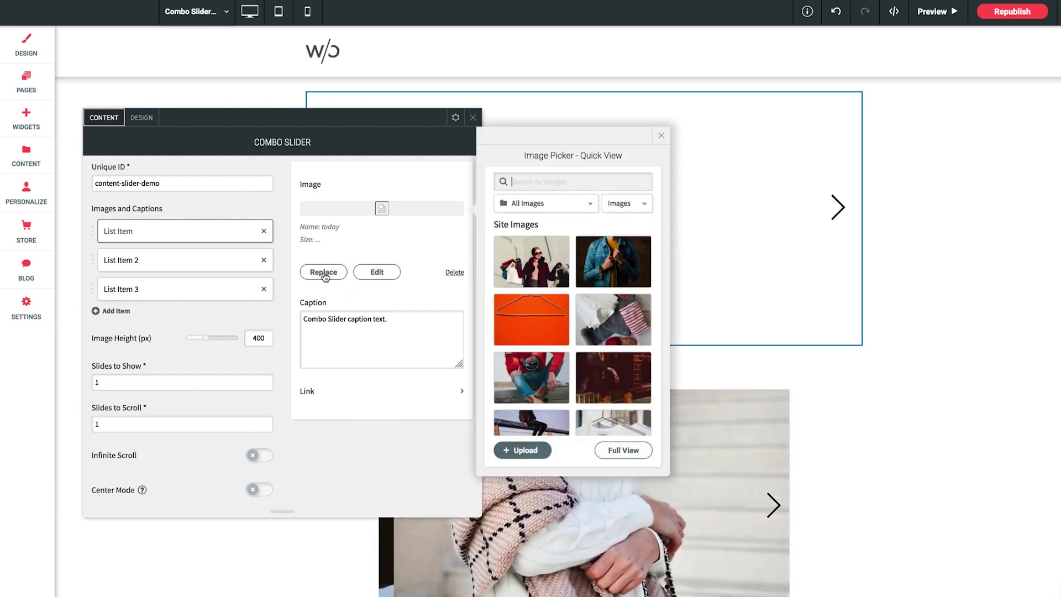
scroll(533, 332, "down", 5)
scroll(532, 332, "up", 5)
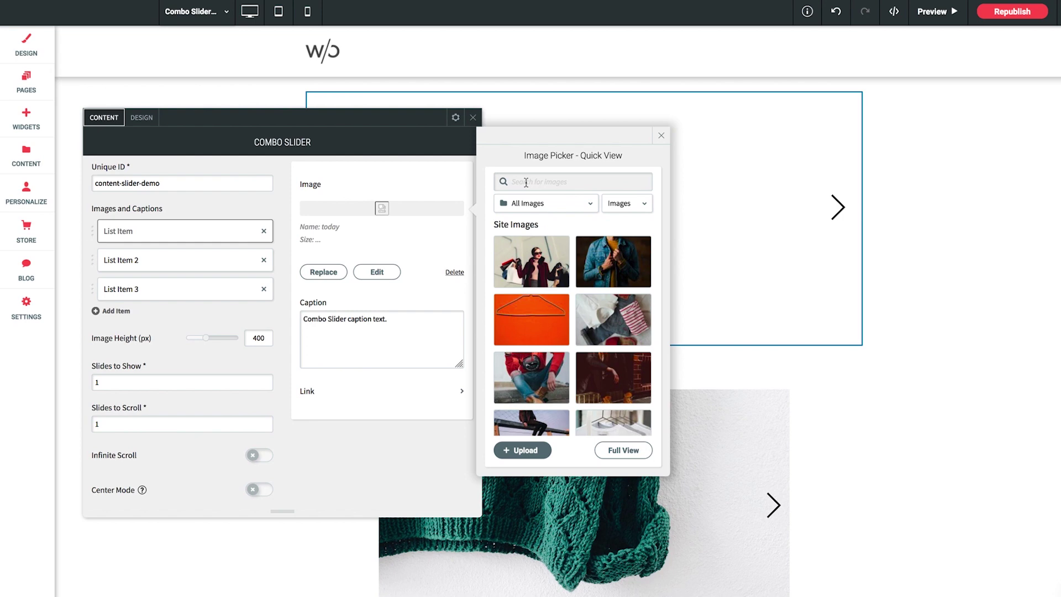
type("clothing")
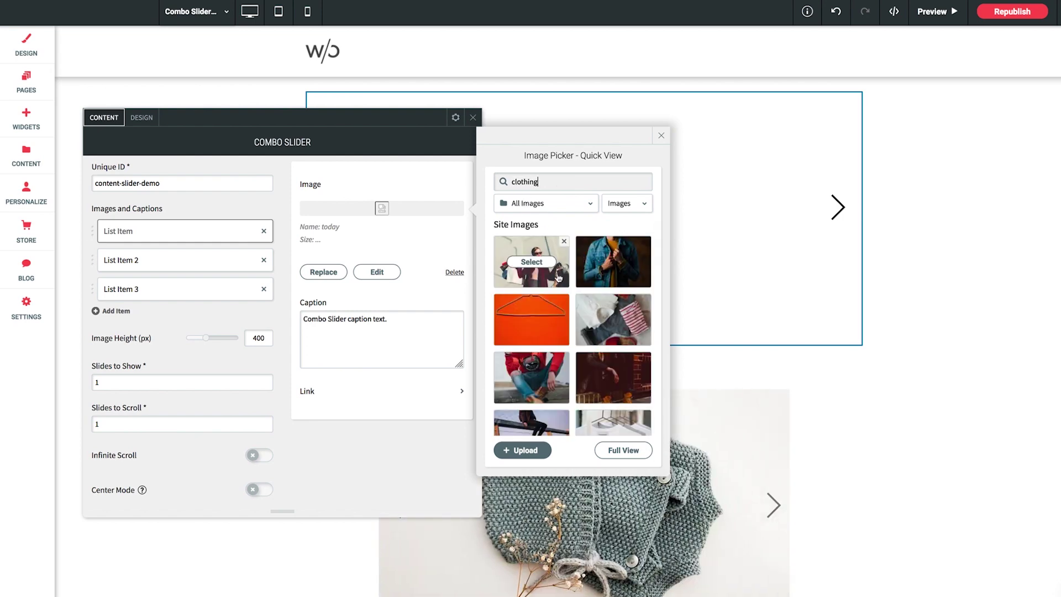
scroll(559, 289, "down", 3)
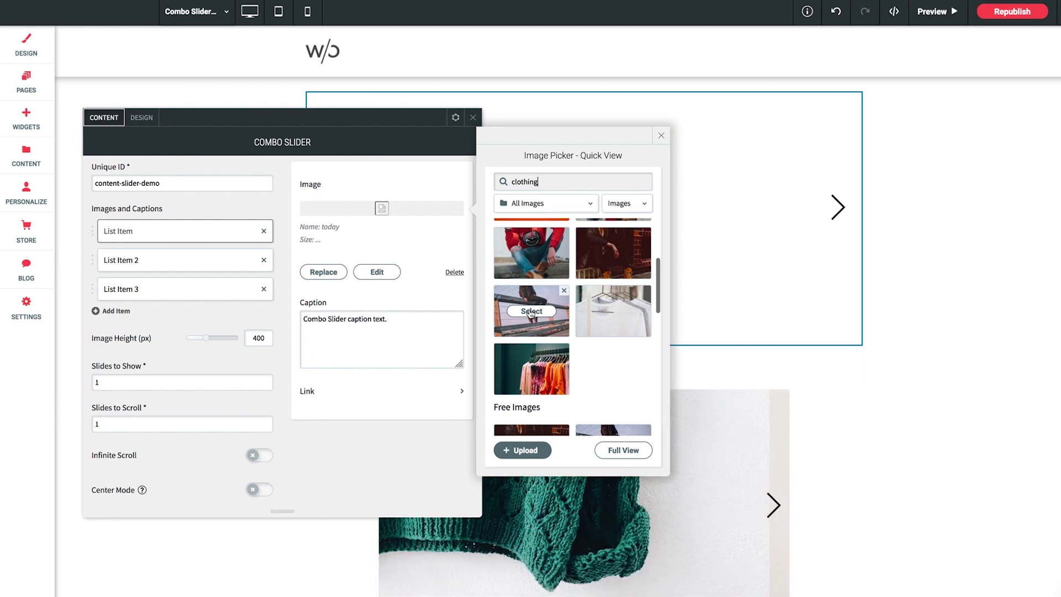
left_click(531, 313)
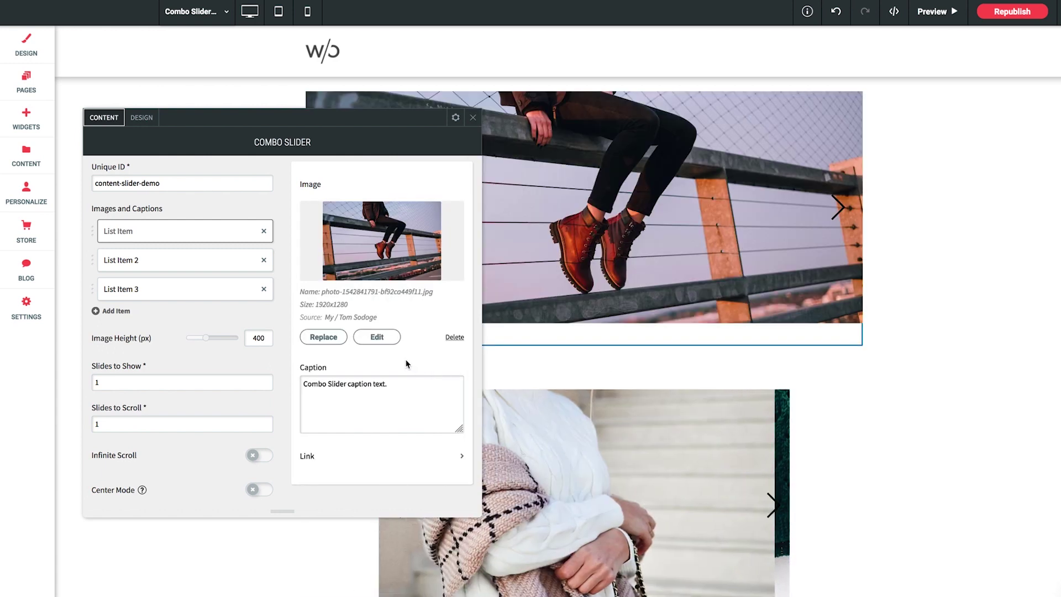
left_click_drag(304, 385, 385, 390)
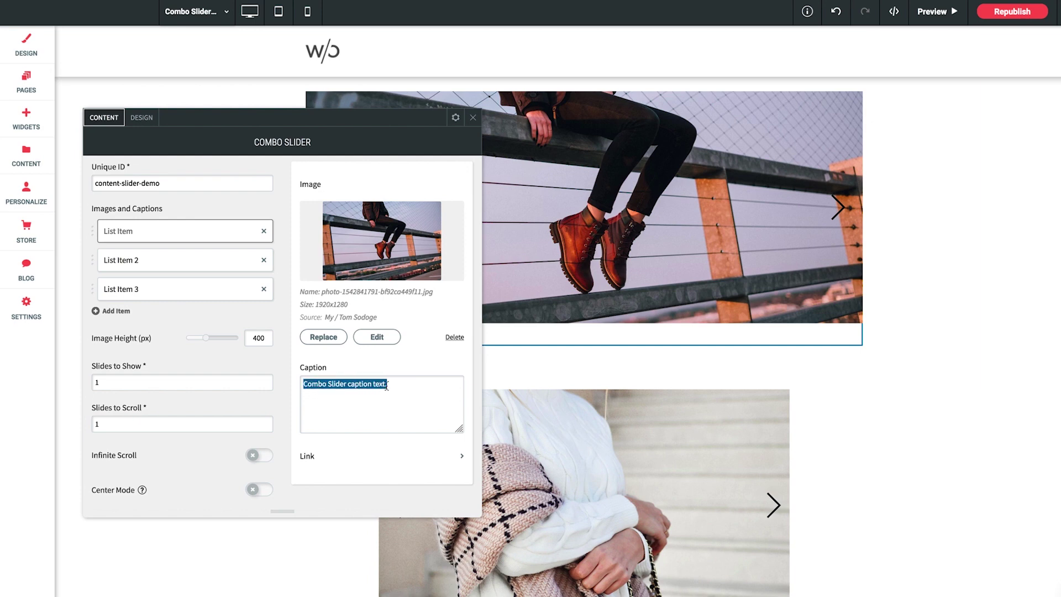
left_click(396, 390)
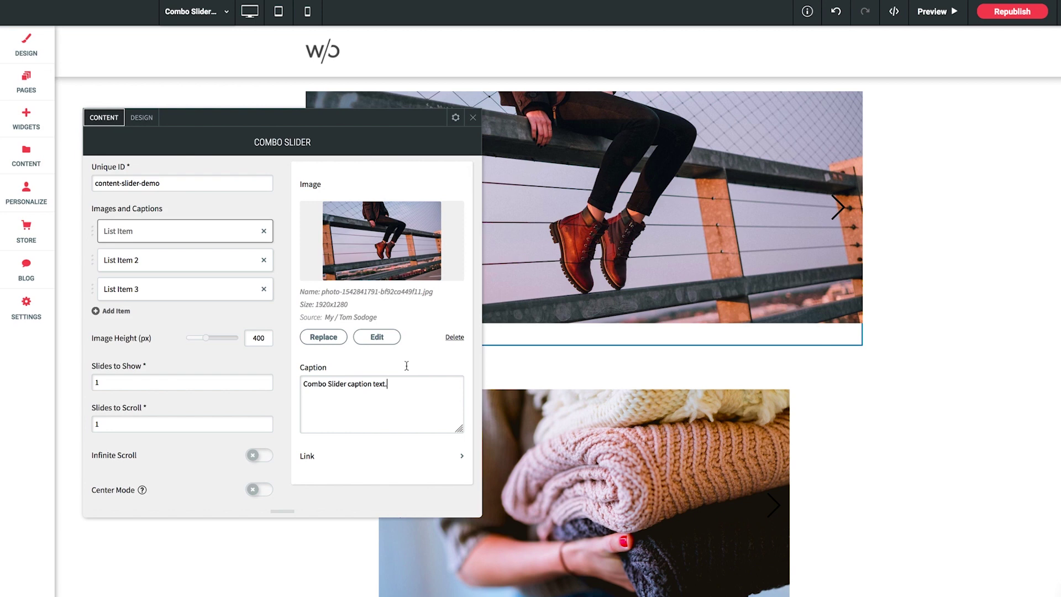
Copy the St. Cloud throw caption from the sweater slider into the first slide's caption.
left_click(472, 117)
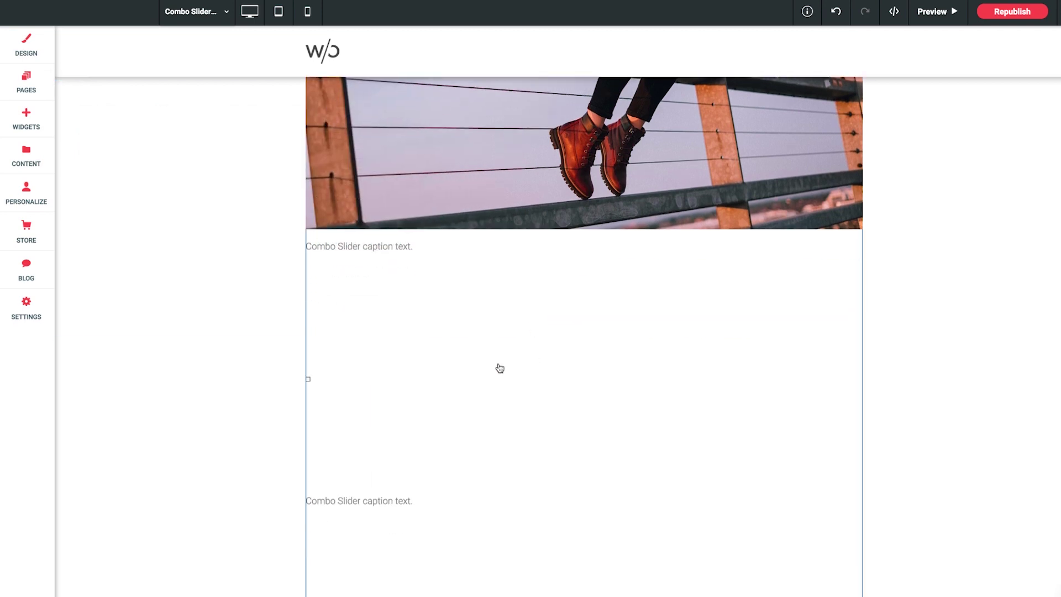
left_click(553, 338)
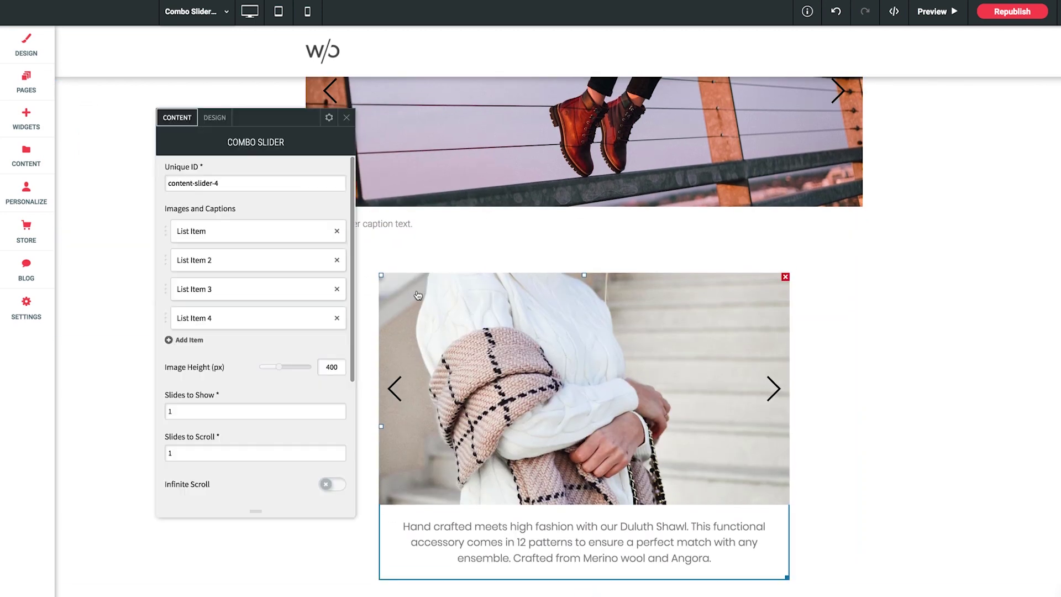
left_click(230, 235)
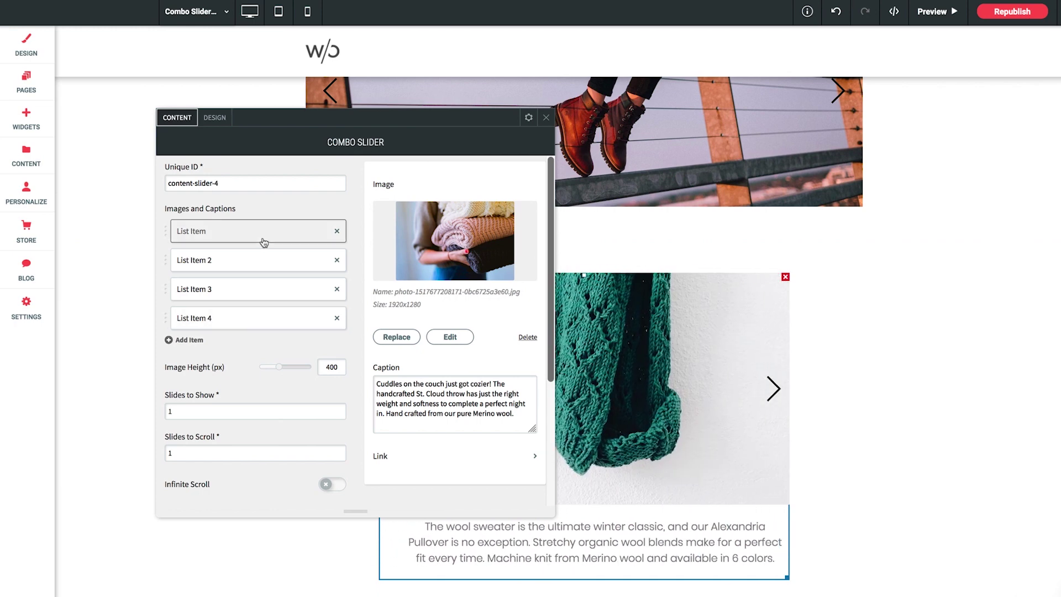
triple_click(414, 403)
key("ctrl+c")
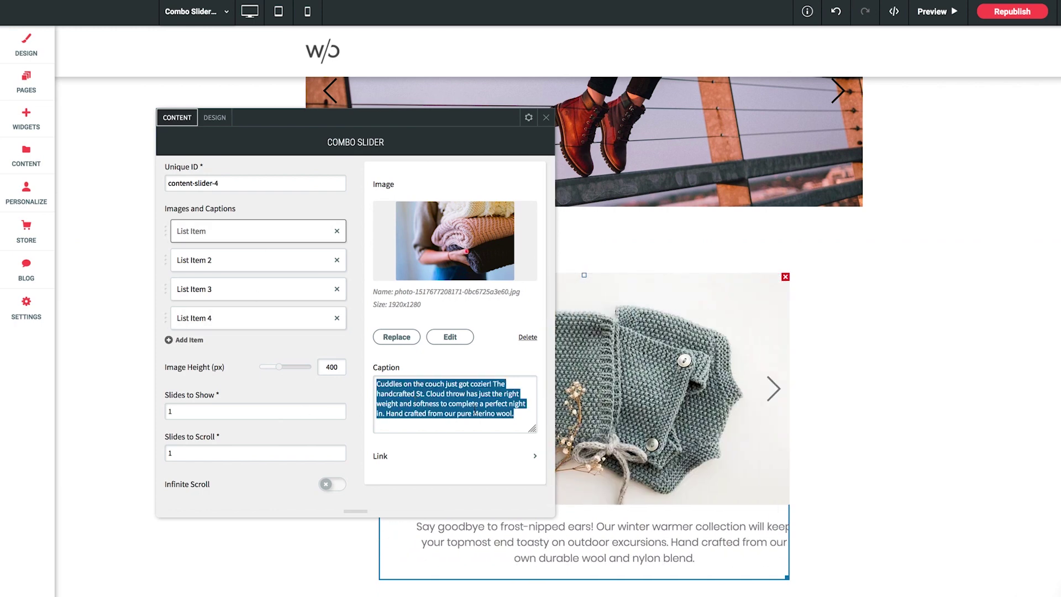
left_click(546, 117)
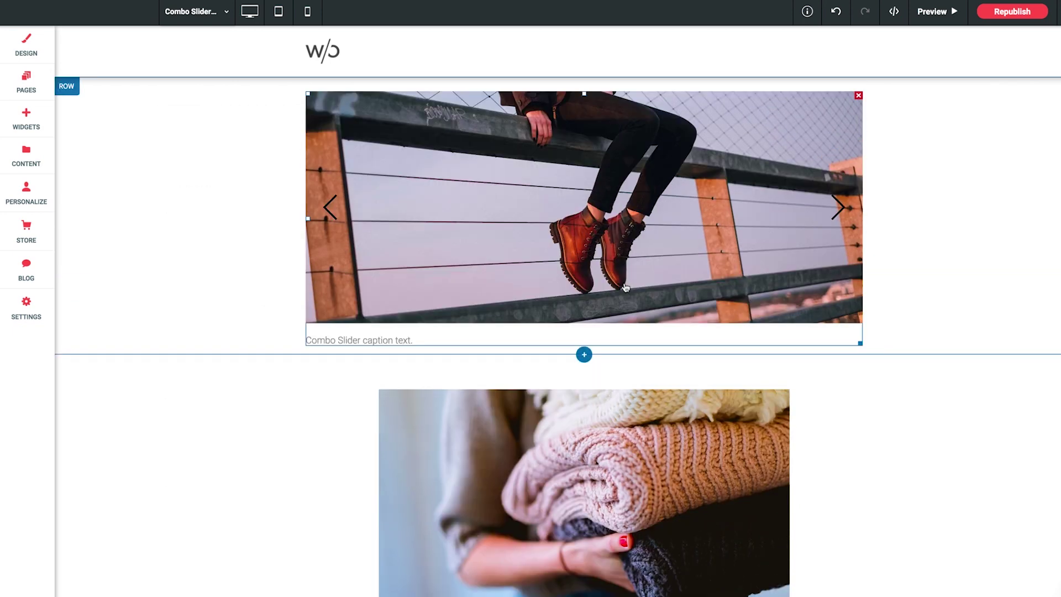
double_click(502, 225)
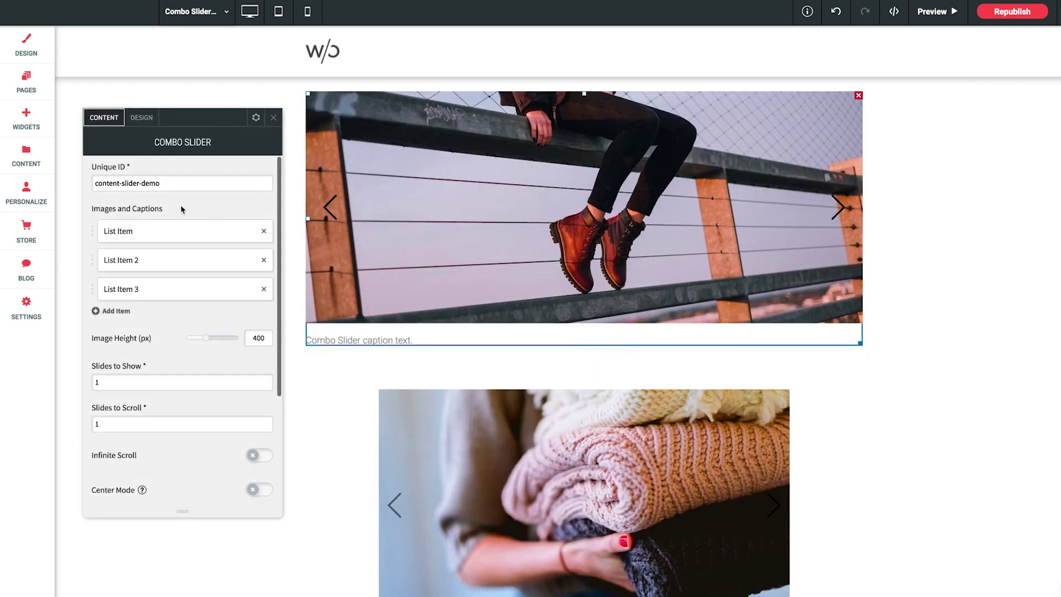
left_click(159, 233)
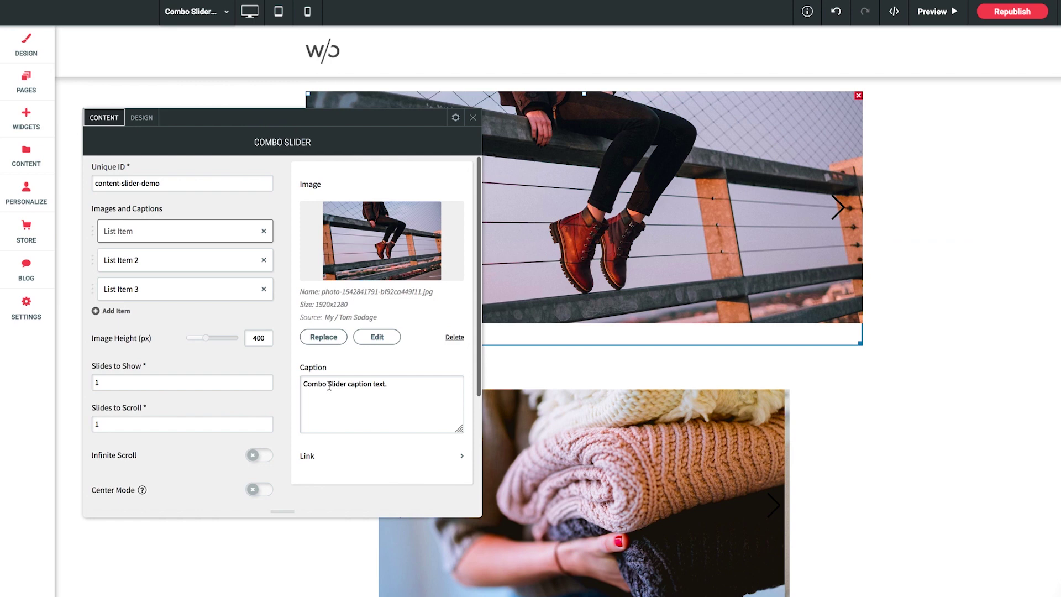
triple_click(391, 400)
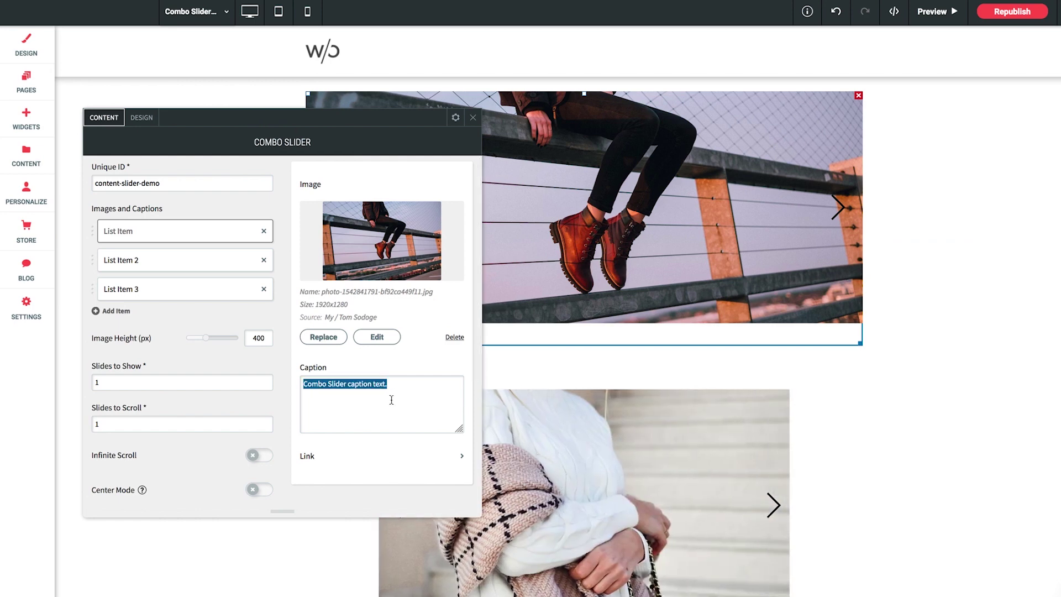
key("ctrl+v")
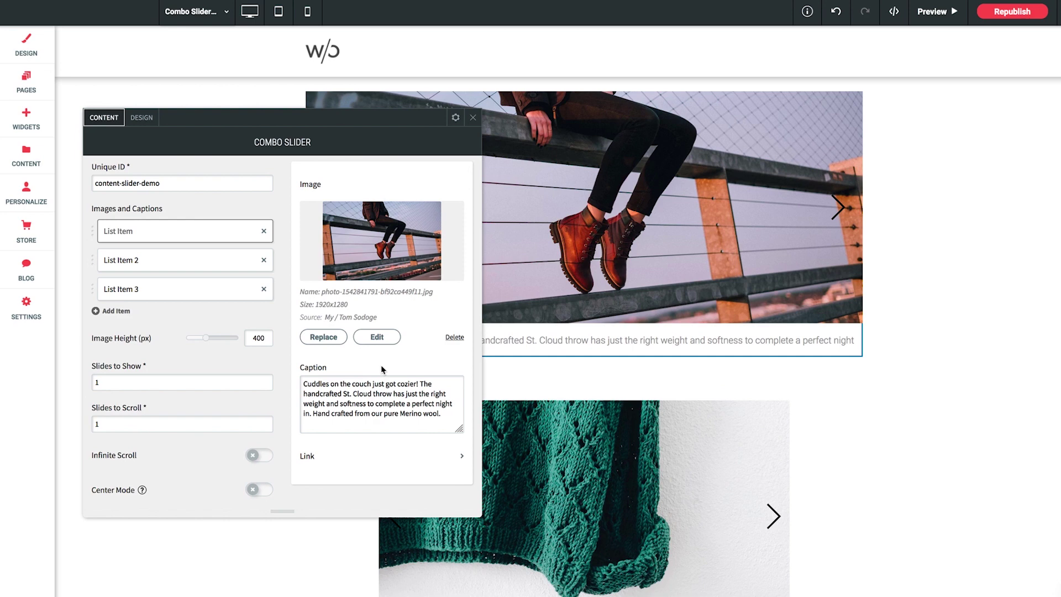
Replace the second slide's image with the denim-jacket photo.
left_click(137, 266)
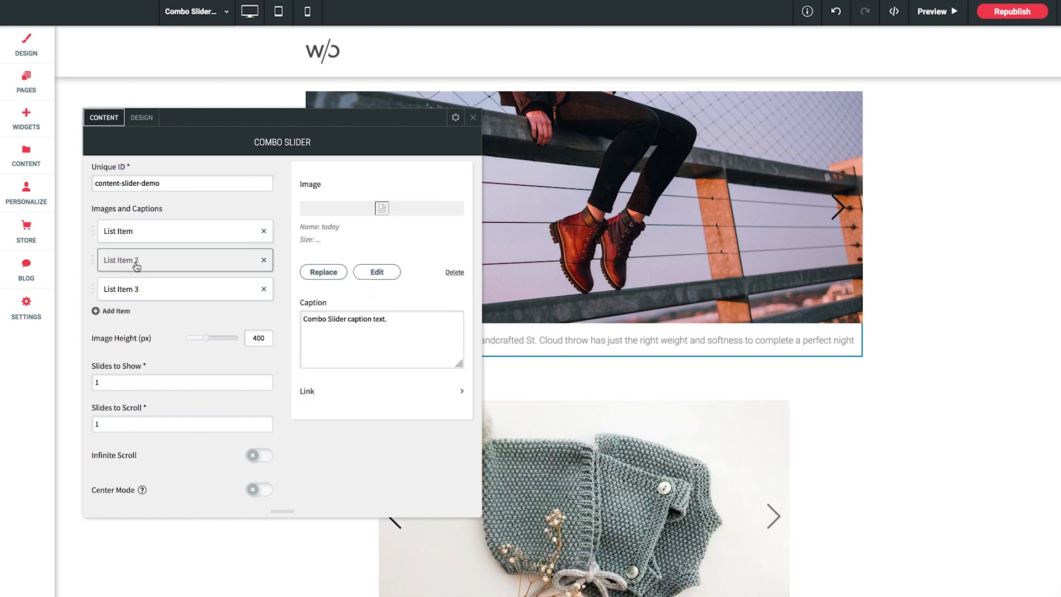
left_click(319, 272)
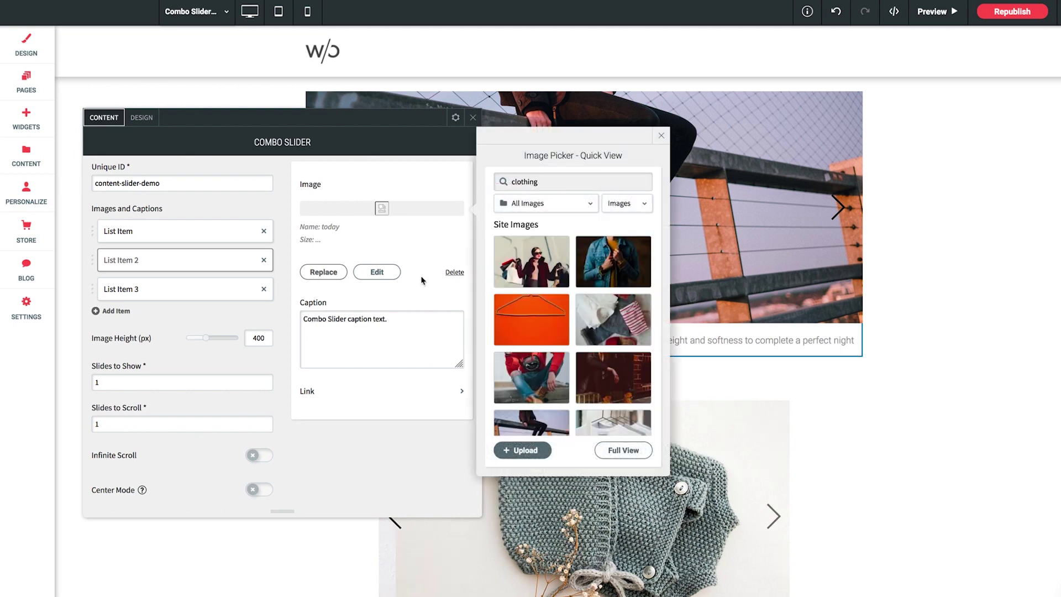
mouse_move(546, 379)
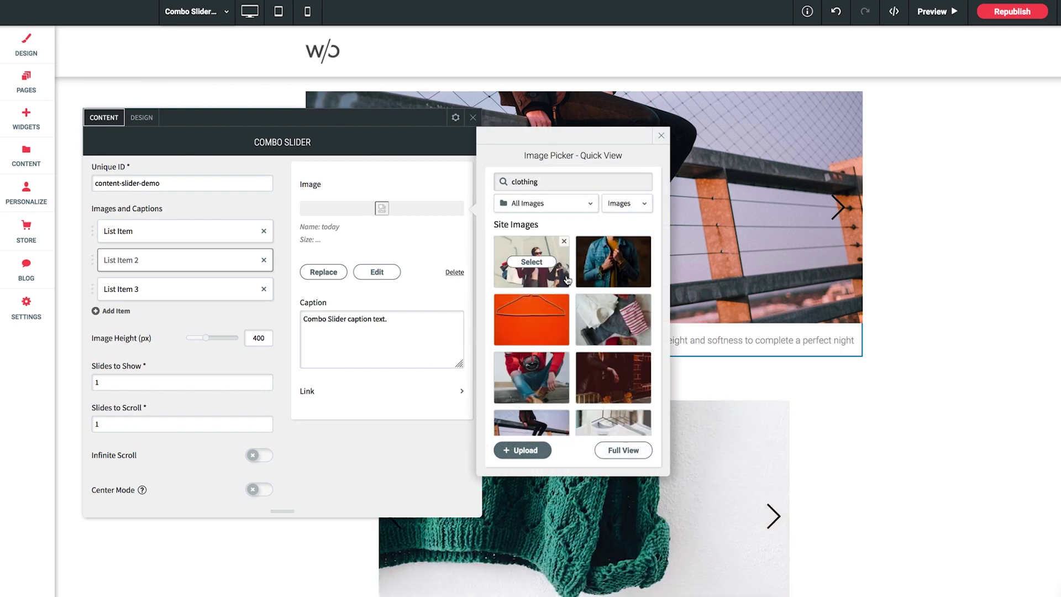
left_click(613, 262)
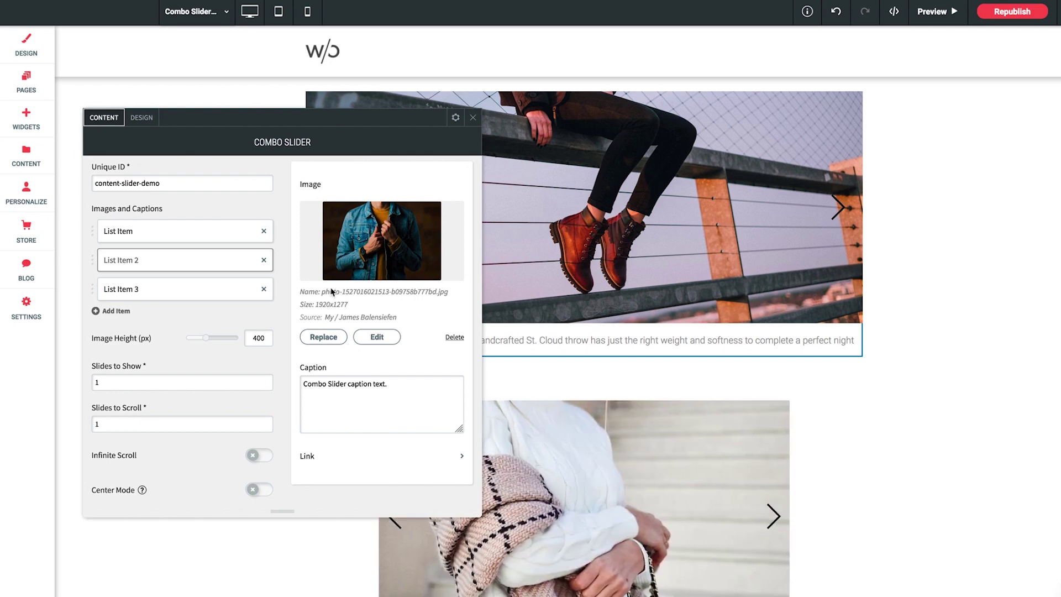
Copy the Duluth Shawl caption from the lower slider's second item into the second slide.
left_click(473, 117)
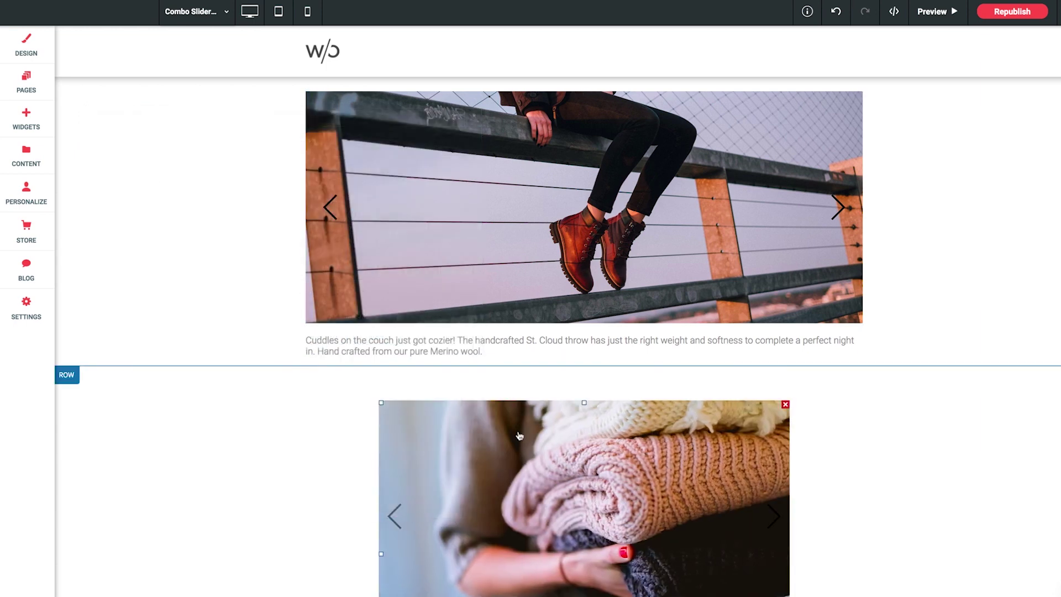
left_click(420, 431)
left_click(229, 261)
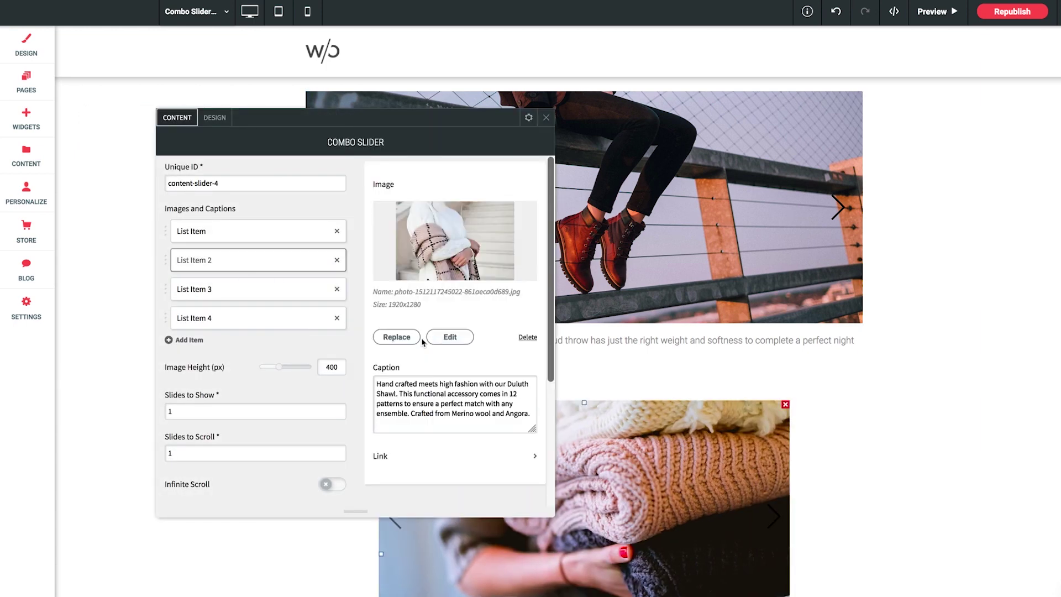
triple_click(422, 399)
key("ctrl+c")
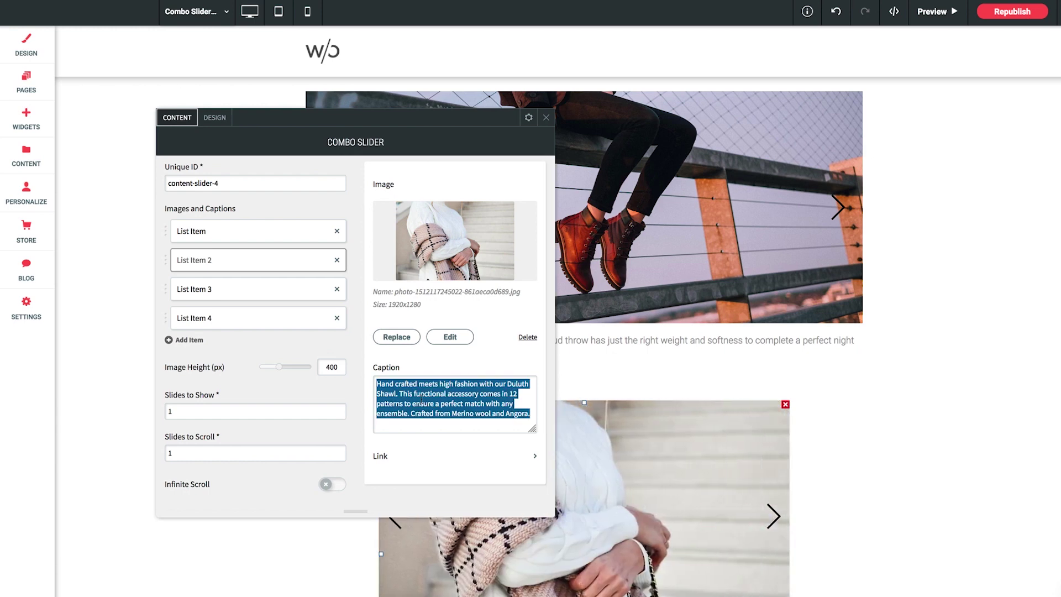
left_click(546, 117)
left_click(472, 190)
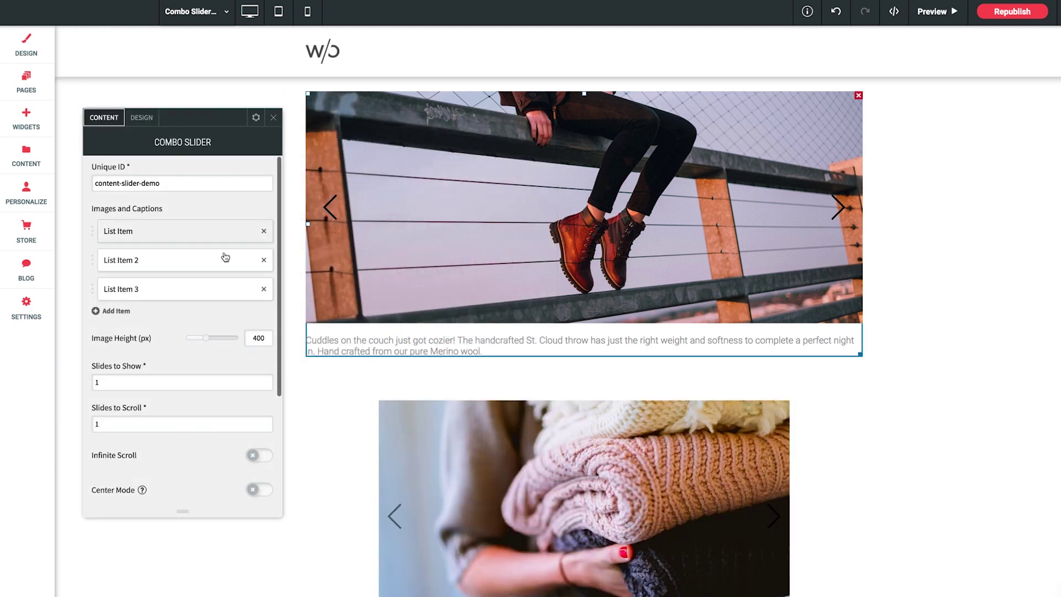
left_click(177, 264)
triple_click(339, 386)
key("ctrl+v")
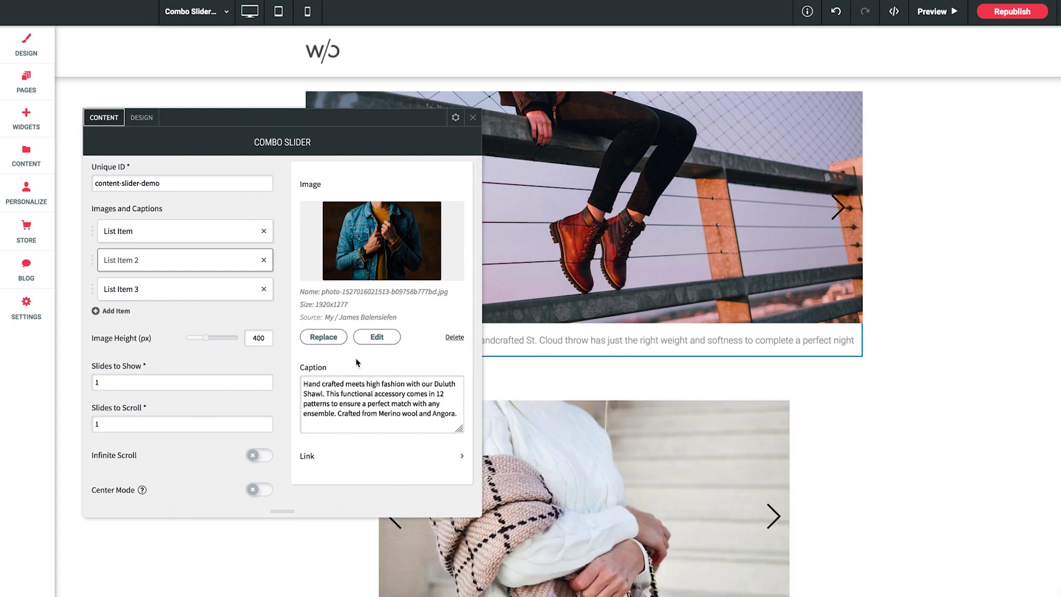
Replace the third slide's image with the shopping-bags photo.
left_click(143, 293)
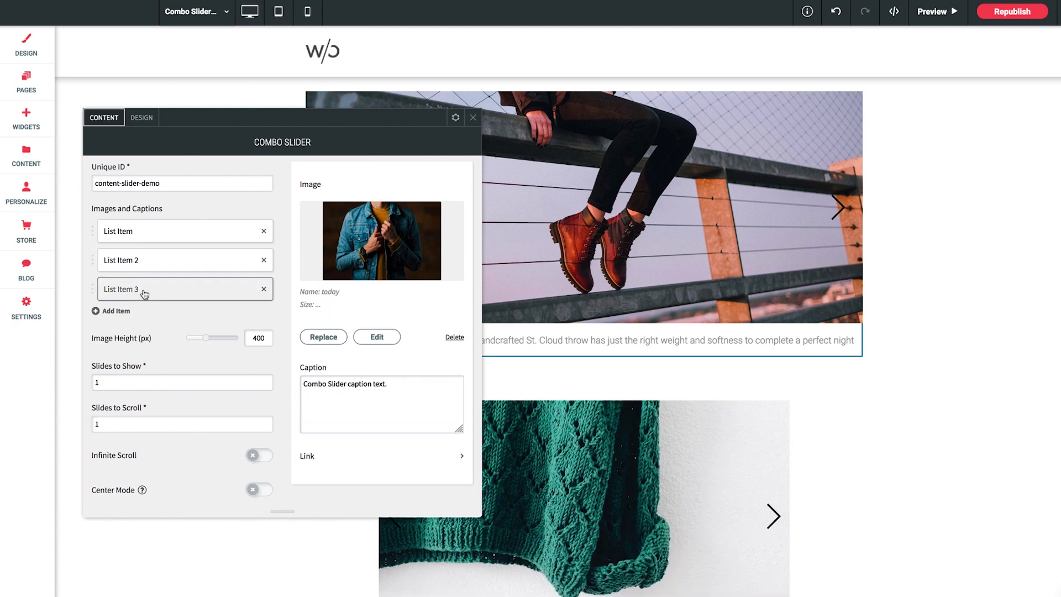
left_click(334, 276)
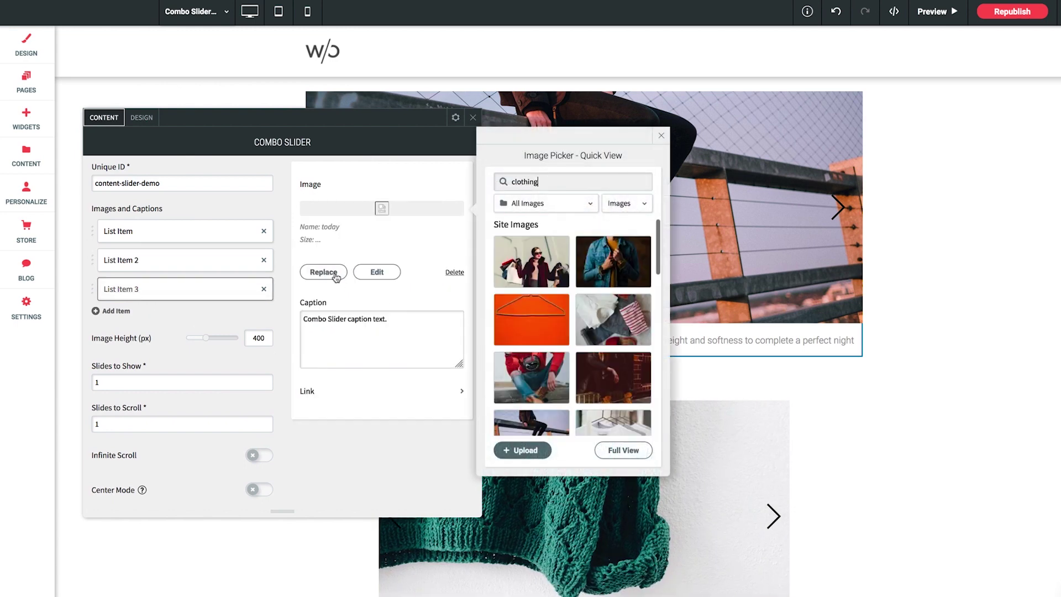
mouse_move(527, 264)
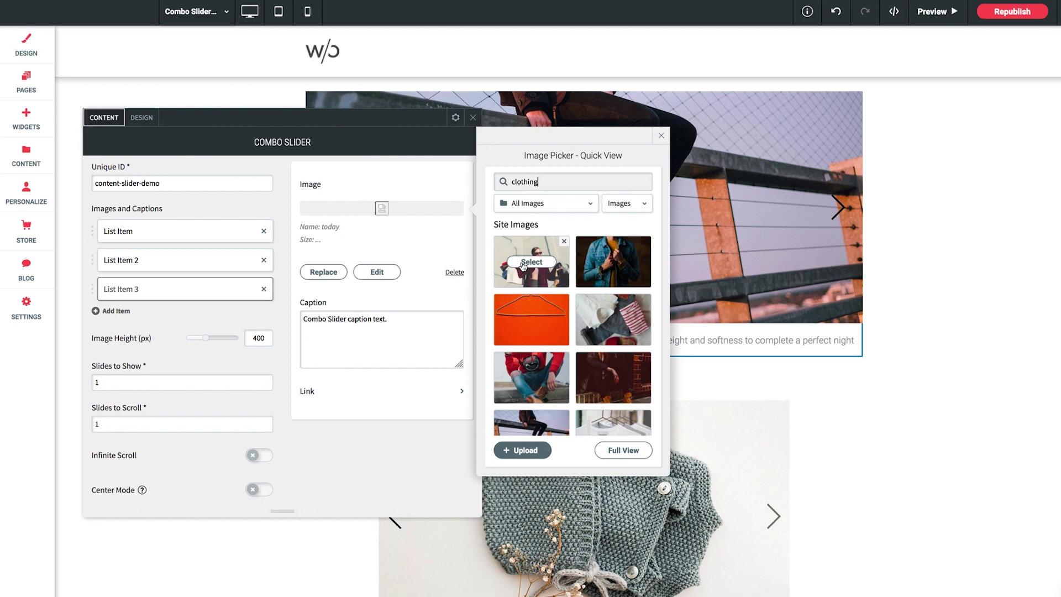
left_click(530, 262)
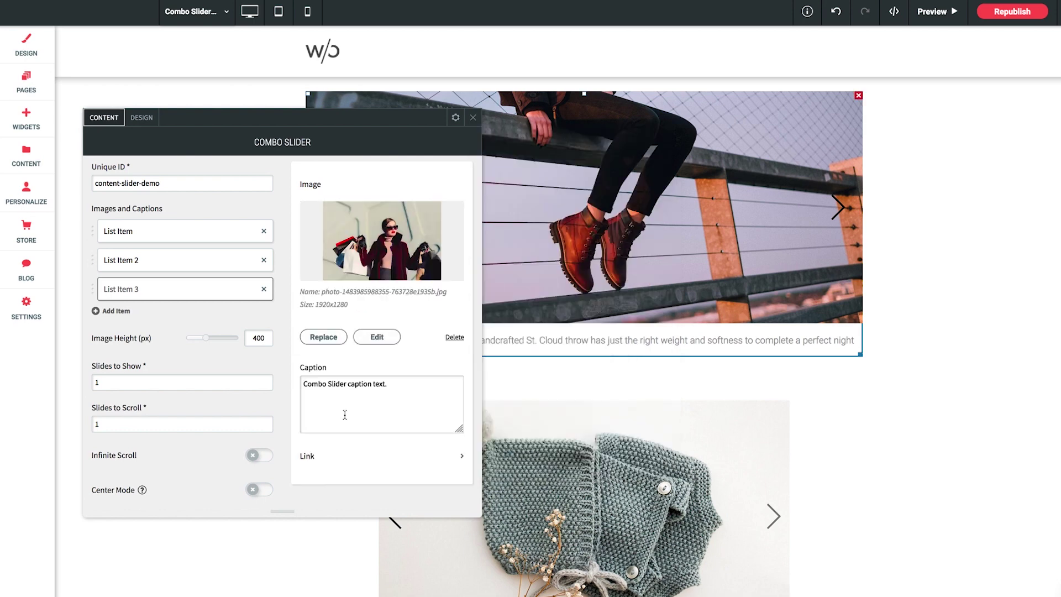
Copy the wool-sweater caption from the lower slider's third item into the third slide.
left_click(474, 121)
double_click(481, 445)
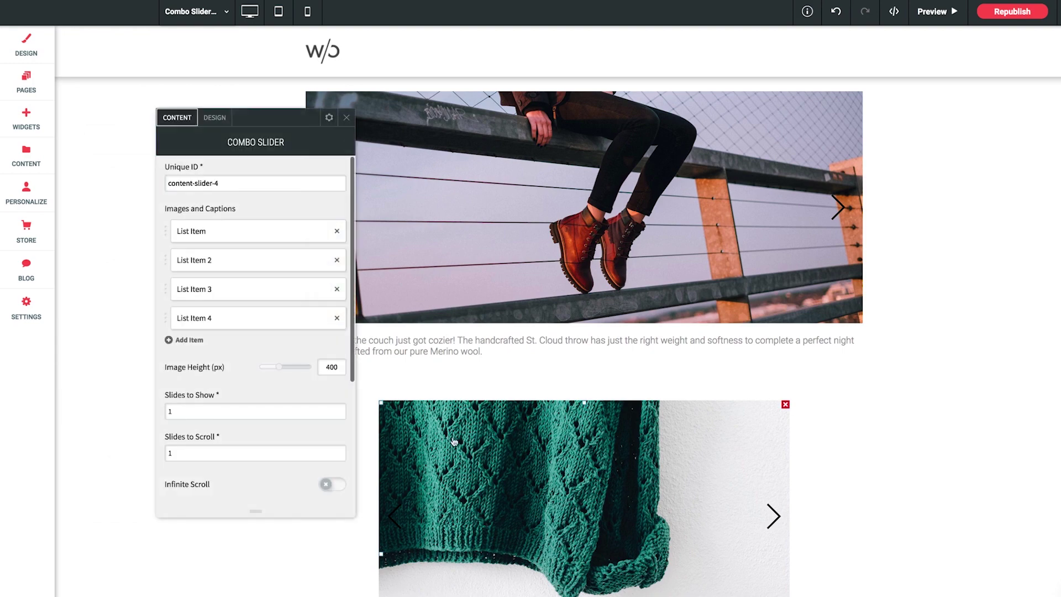
left_click(215, 291)
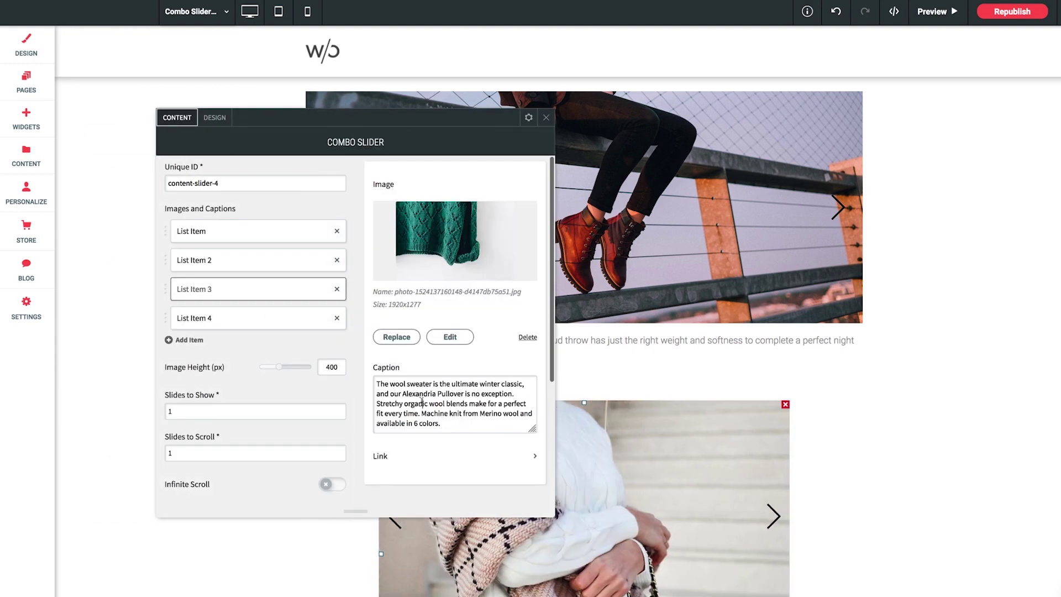
triple_click(423, 403)
key("ctrl+c")
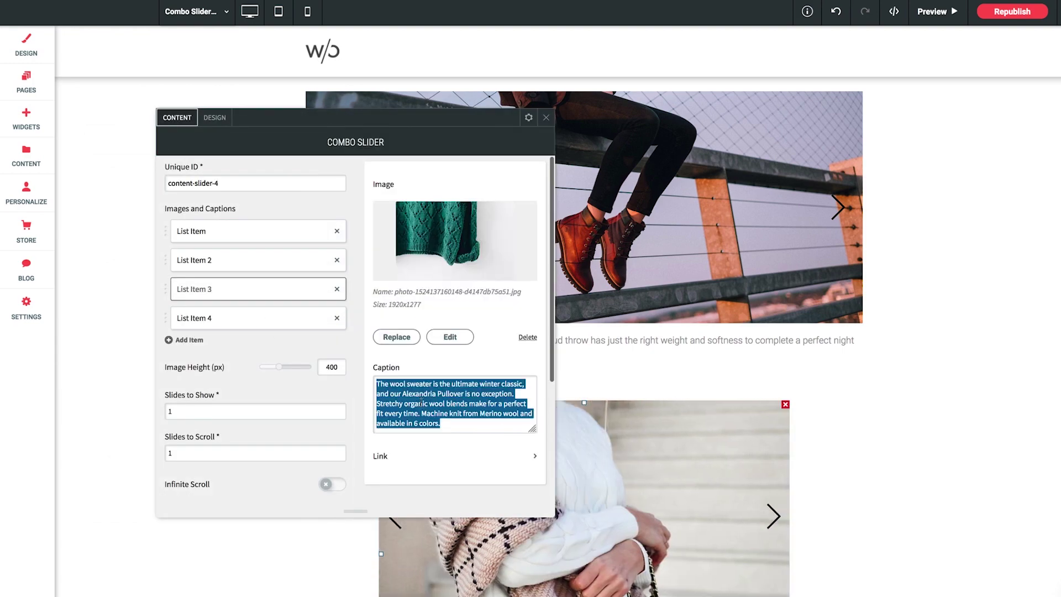
left_click(546, 117)
left_click(485, 205)
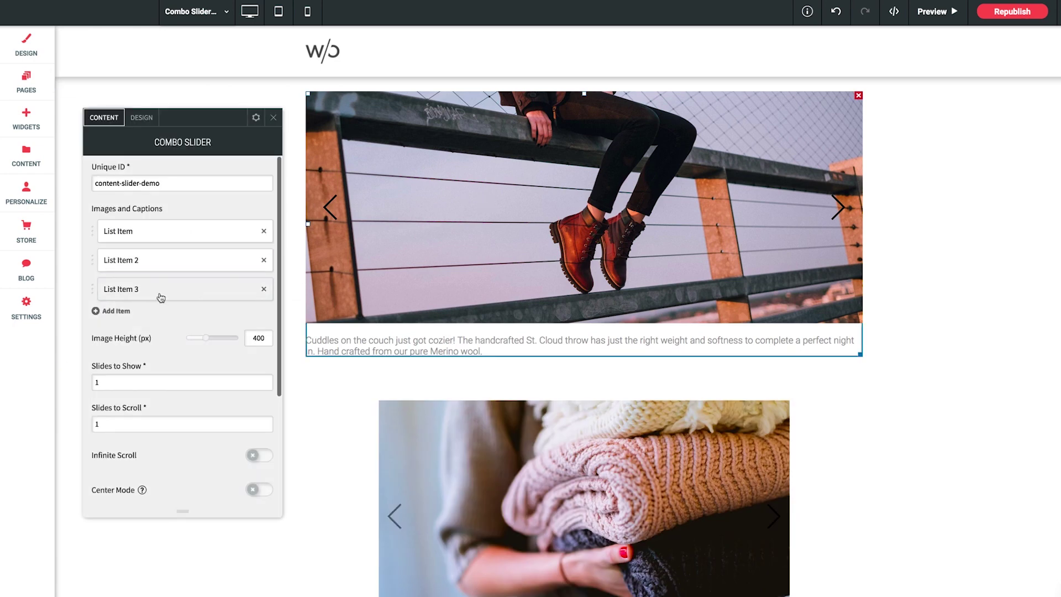
left_click(208, 288)
triple_click(340, 396)
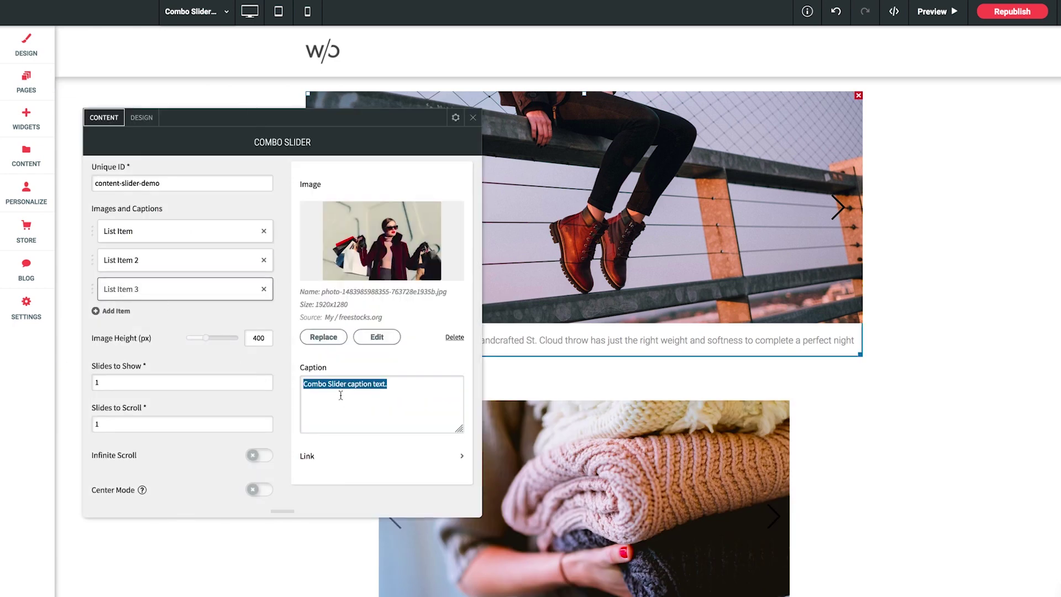
key("ctrl+v")
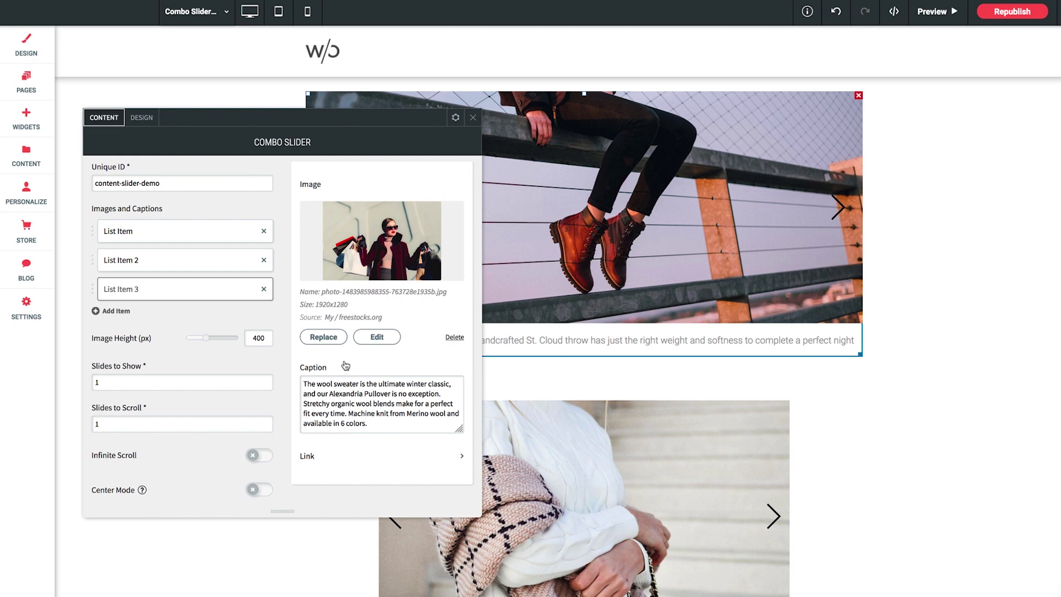
left_click(473, 117)
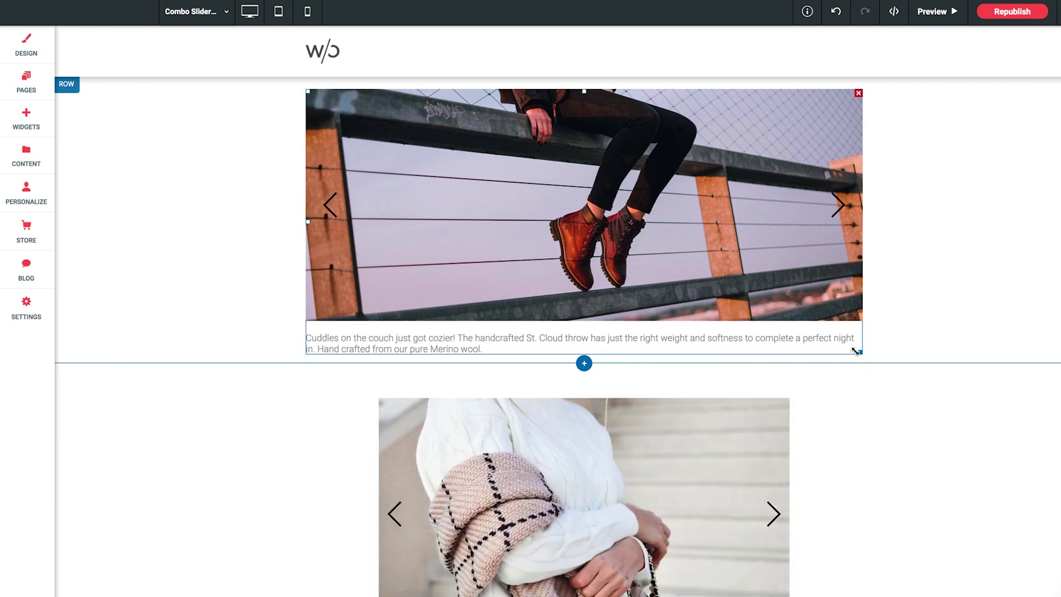
Resize the top slider from its bottom-right handle, then reopen its settings.
mouse_move(855, 351)
left_mouse_down()
mouse_move(774, 350)
mouse_move(859, 352)
left_mouse_up()
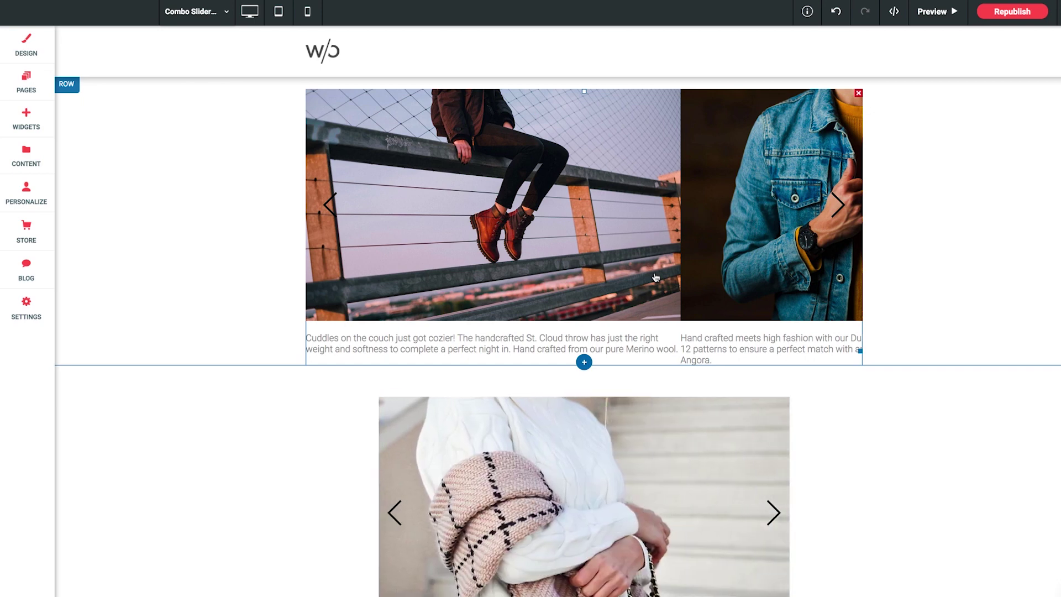
left_click(534, 228)
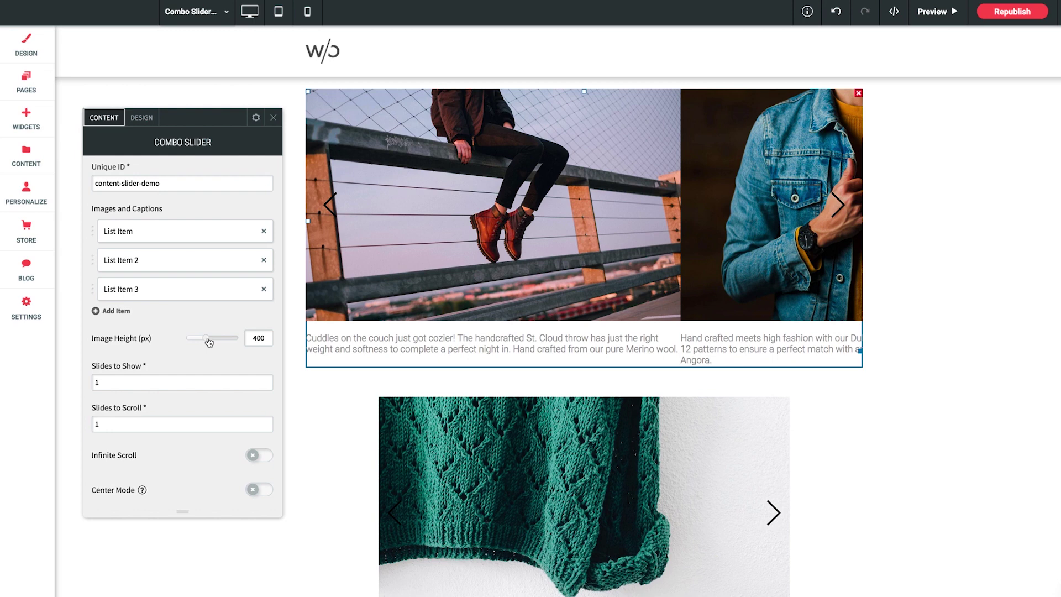
scroll(154, 340, "down", 5)
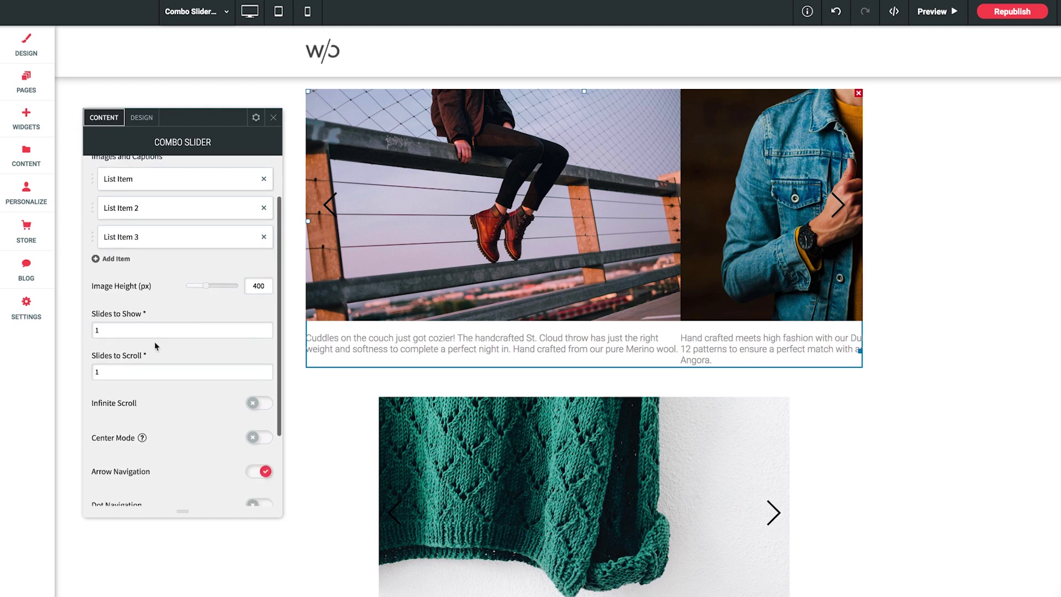
scroll(132, 264, "down", 1)
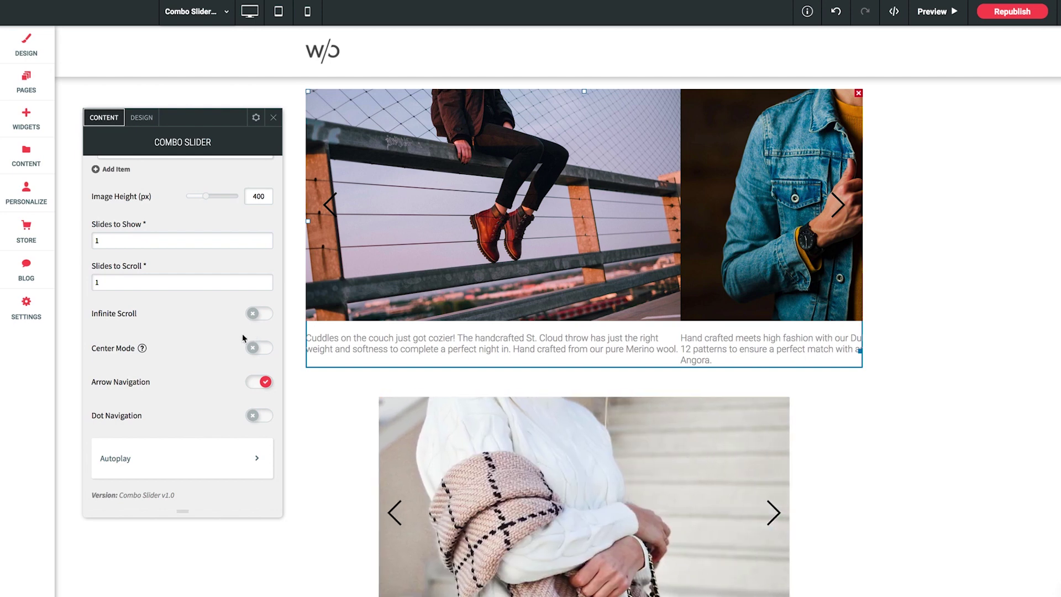
left_click(105, 239)
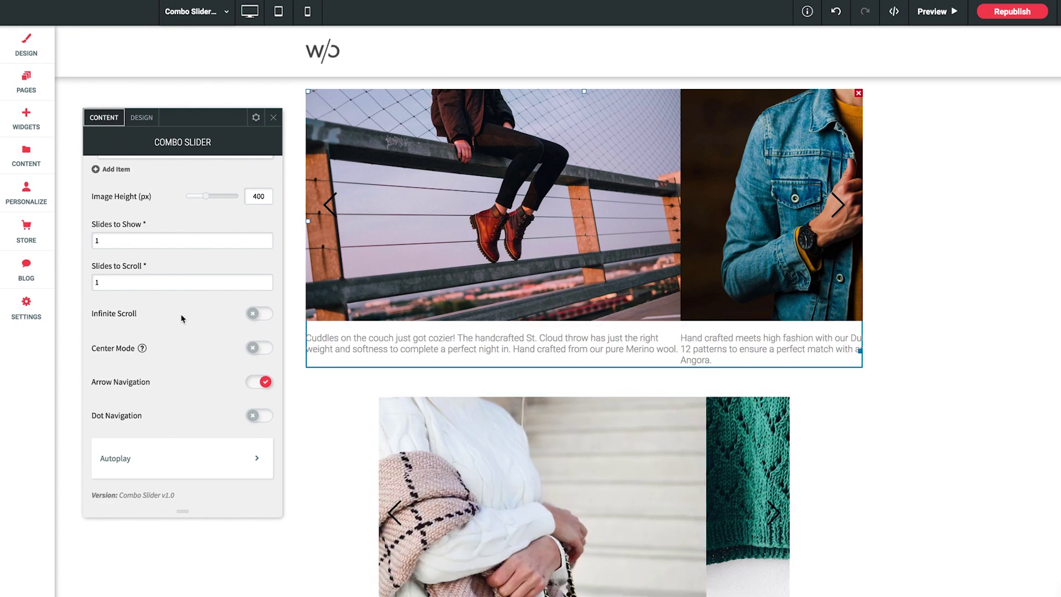
Turn on Infinite Scroll, Dot Navigation and Autoplay at 3000 ms with Pause on Hover.
left_click(252, 314)
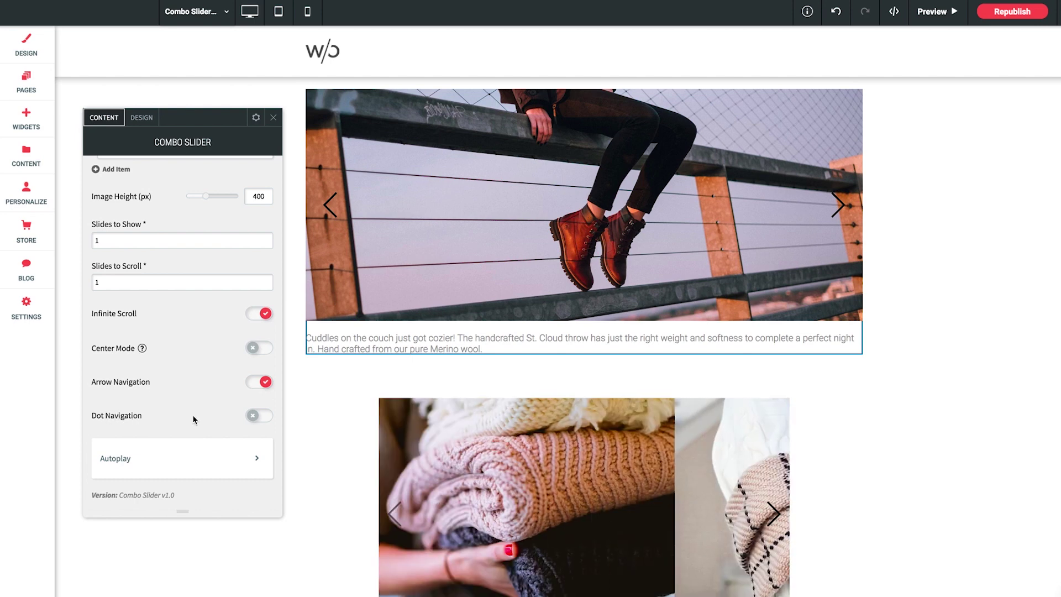
left_click(253, 415)
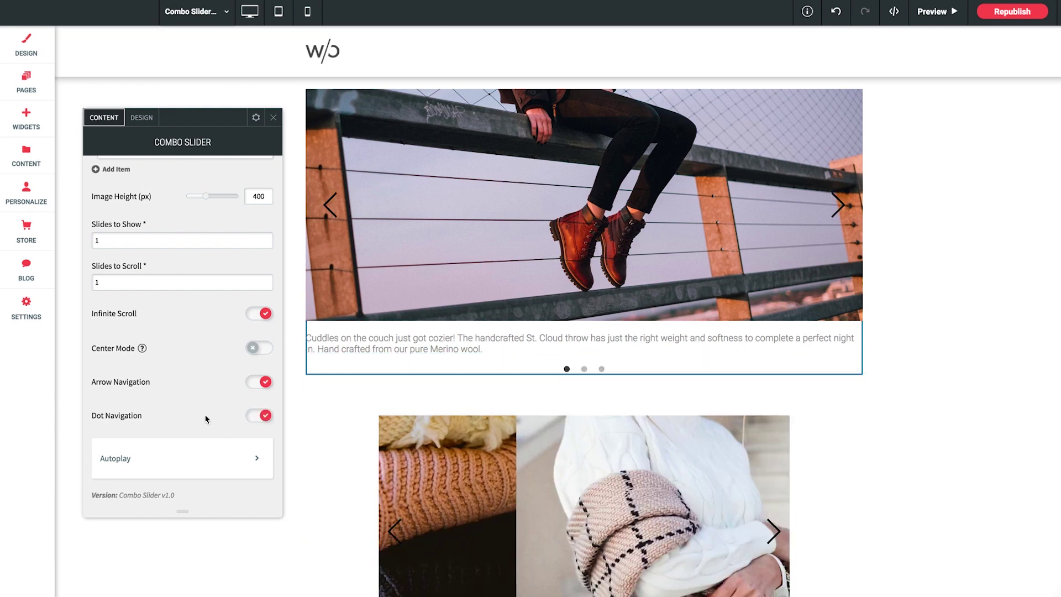
left_click(126, 461)
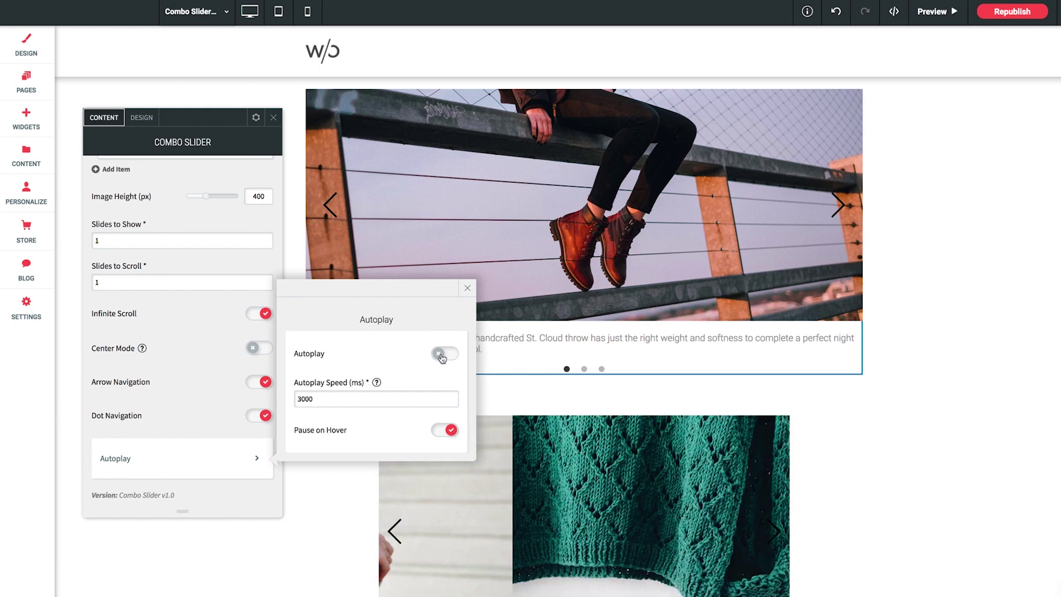
left_click(445, 354)
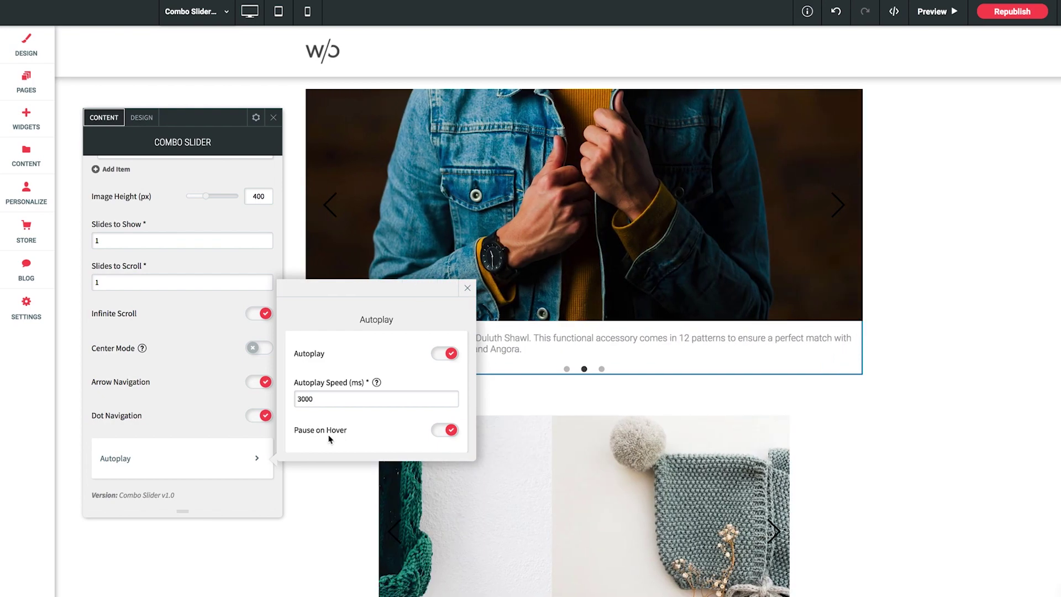
In the Design tab, keep Content Position at Bottom and Content Alignment at Top.
left_click(467, 290)
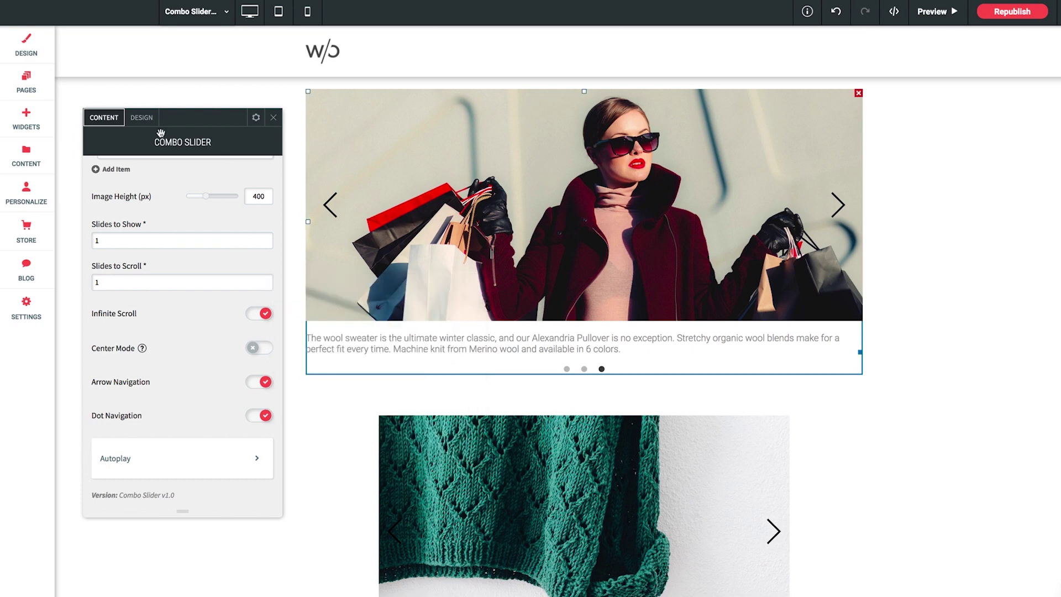
left_click(144, 119)
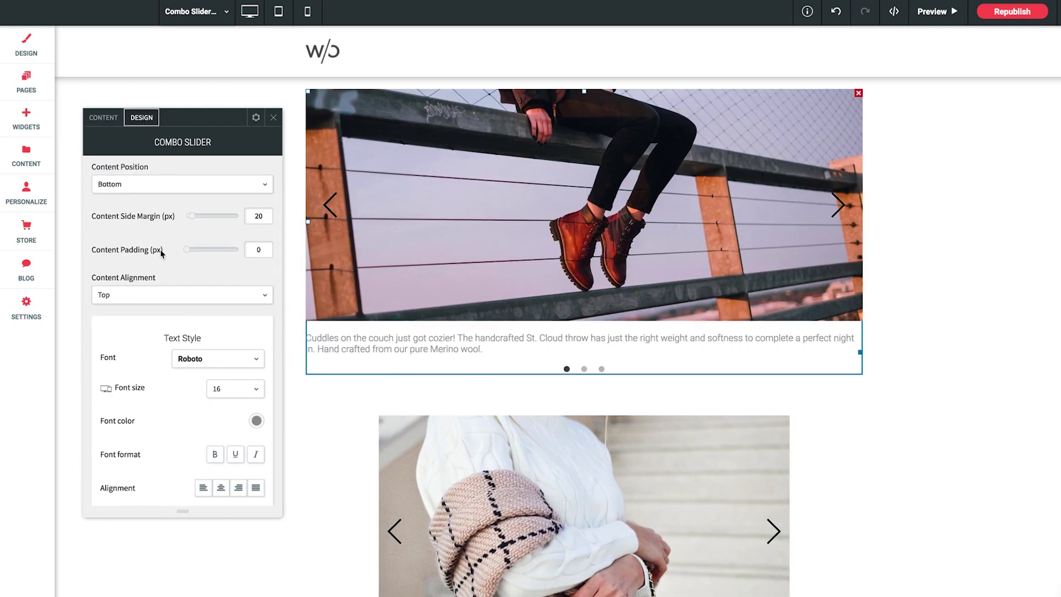
scroll(162, 252, "down", 3)
scroll(162, 253, "up", 3)
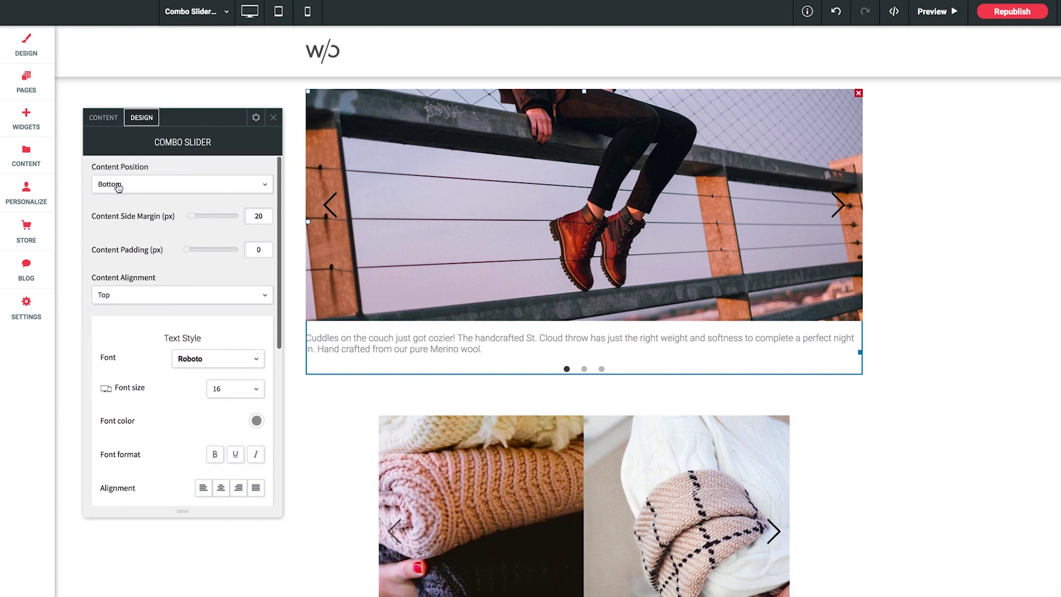
left_click(119, 185)
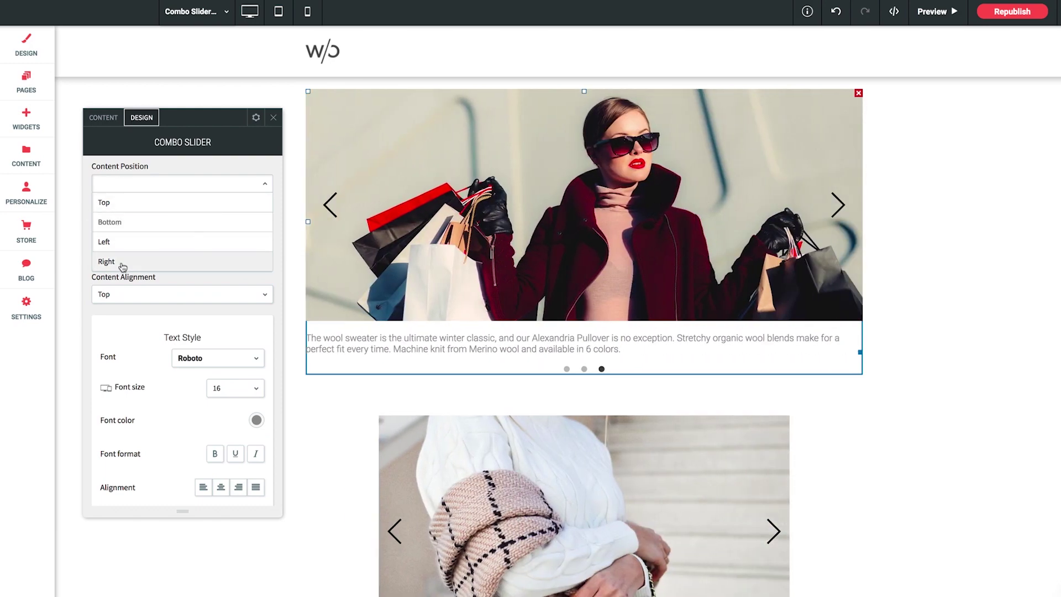
left_click(155, 222)
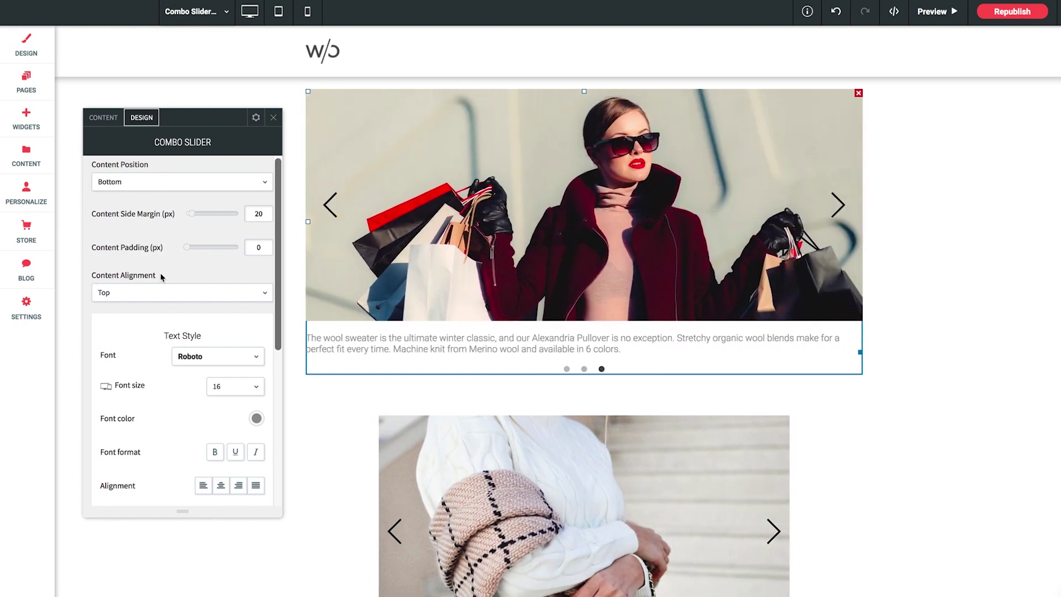
left_click(140, 293)
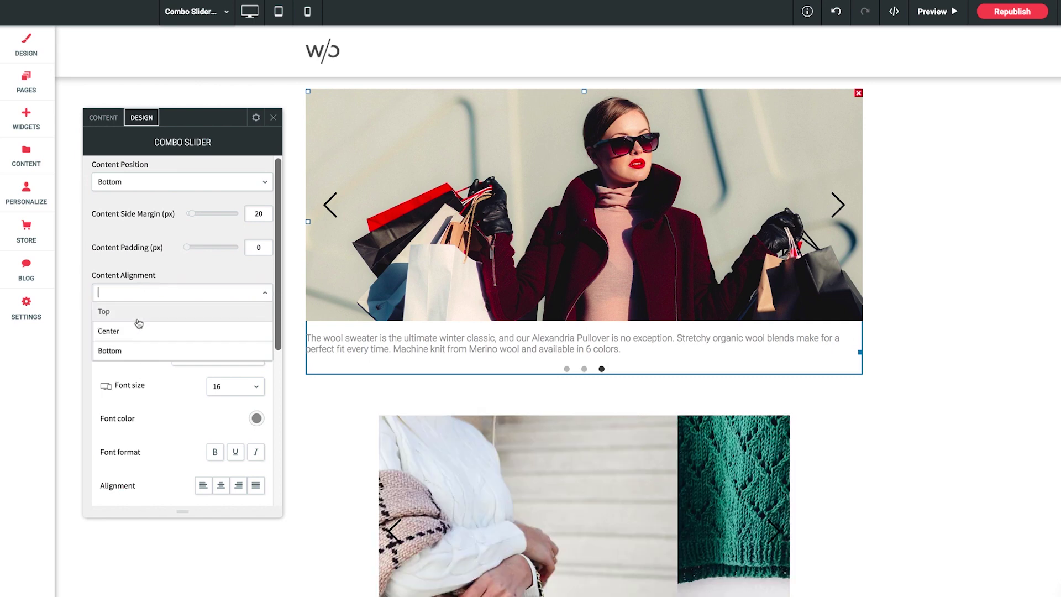
left_click(168, 282)
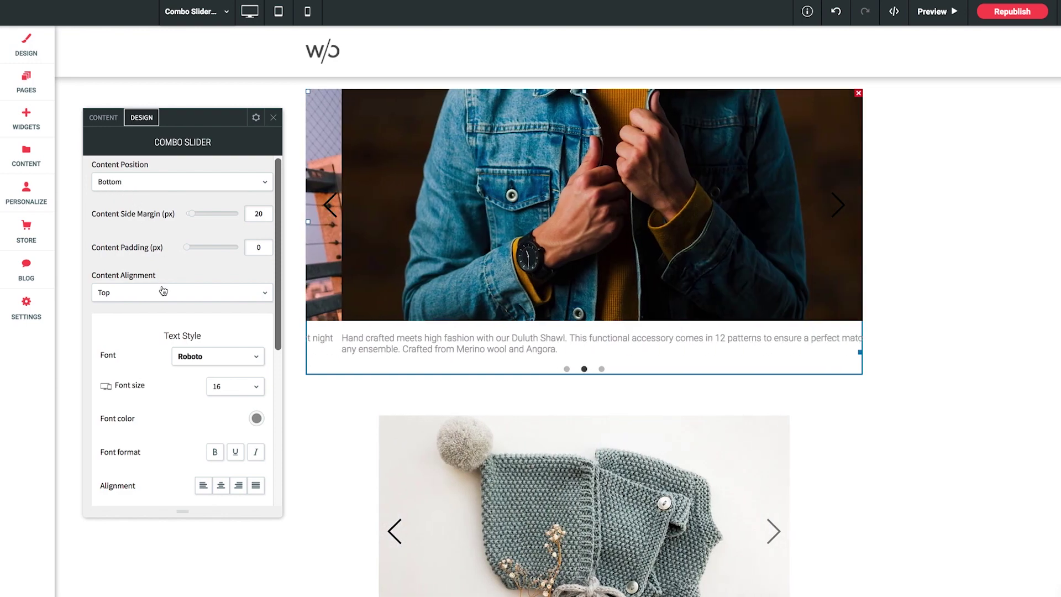
scroll(154, 306, "down", 3)
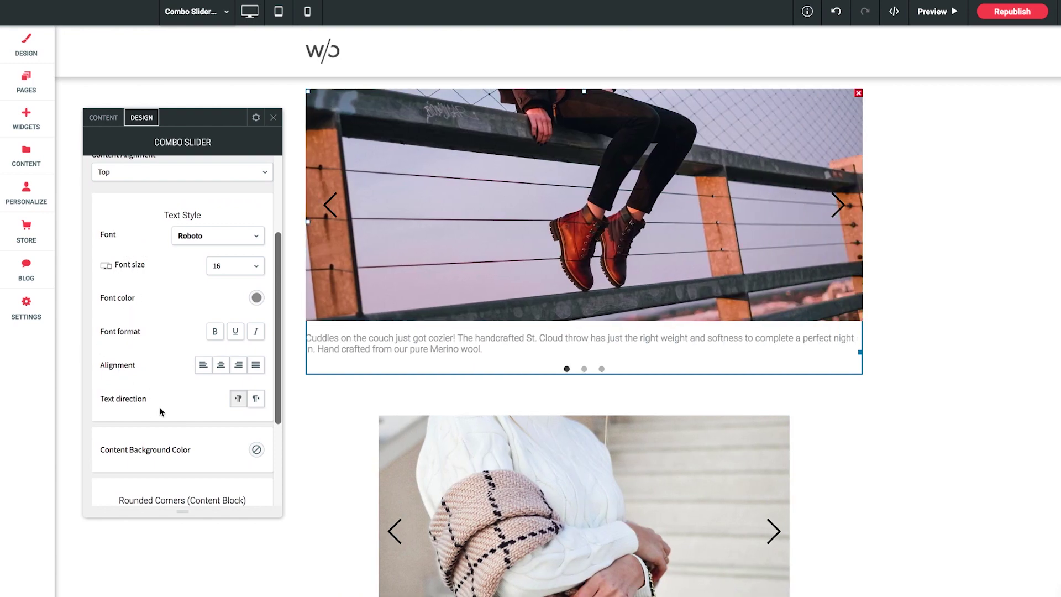
Set the caption Text Style alignment to center.
left_click(221, 366)
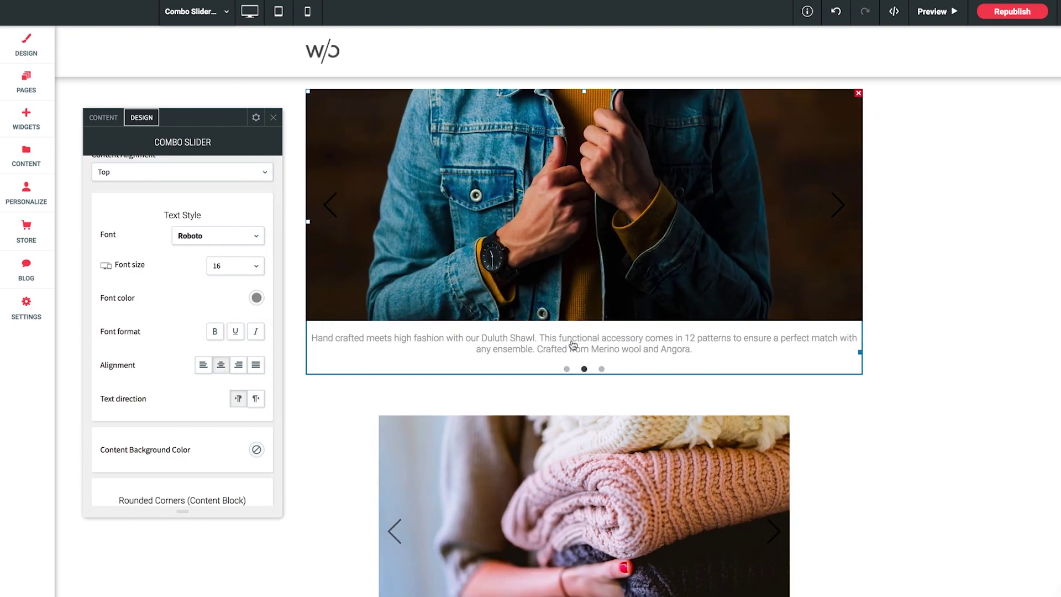
scroll(184, 392, "down", 5)
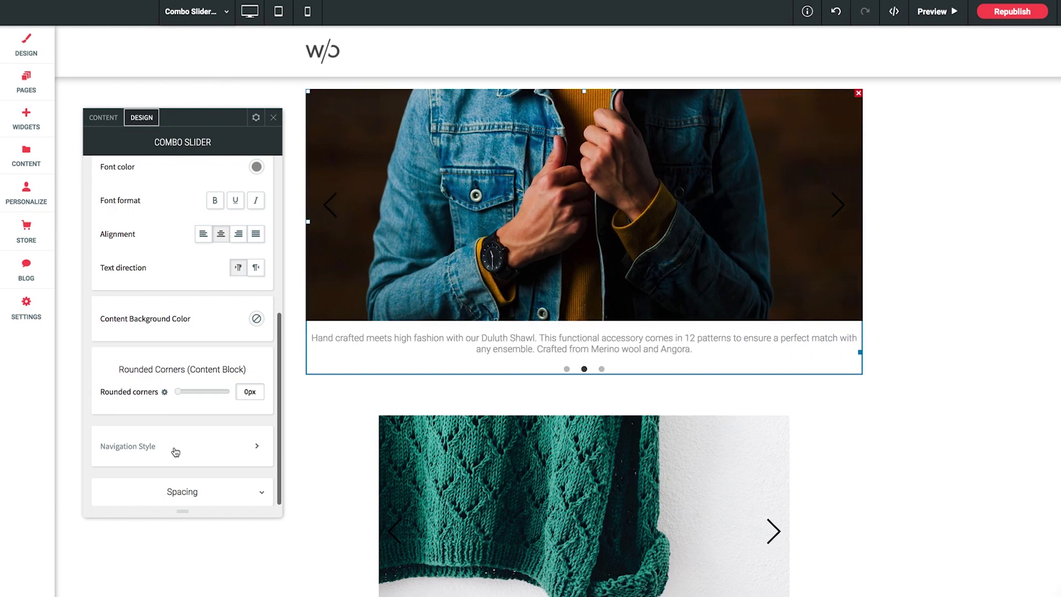
Set the slider's arrow colour to white (#ffffff) in Navigation Style, then close the options.
left_click(202, 447)
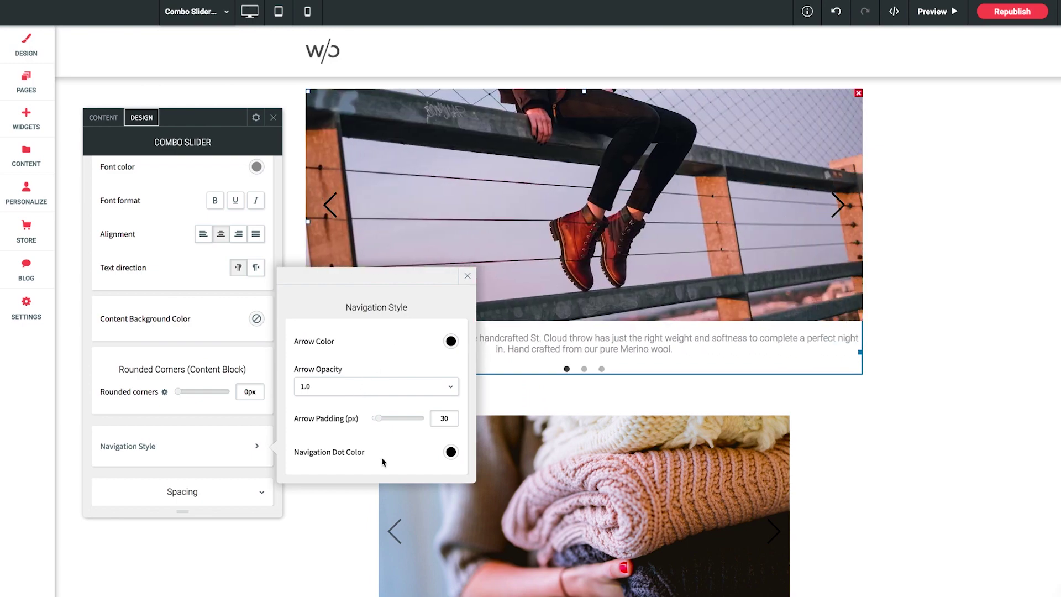
left_click(451, 341)
left_click(518, 255)
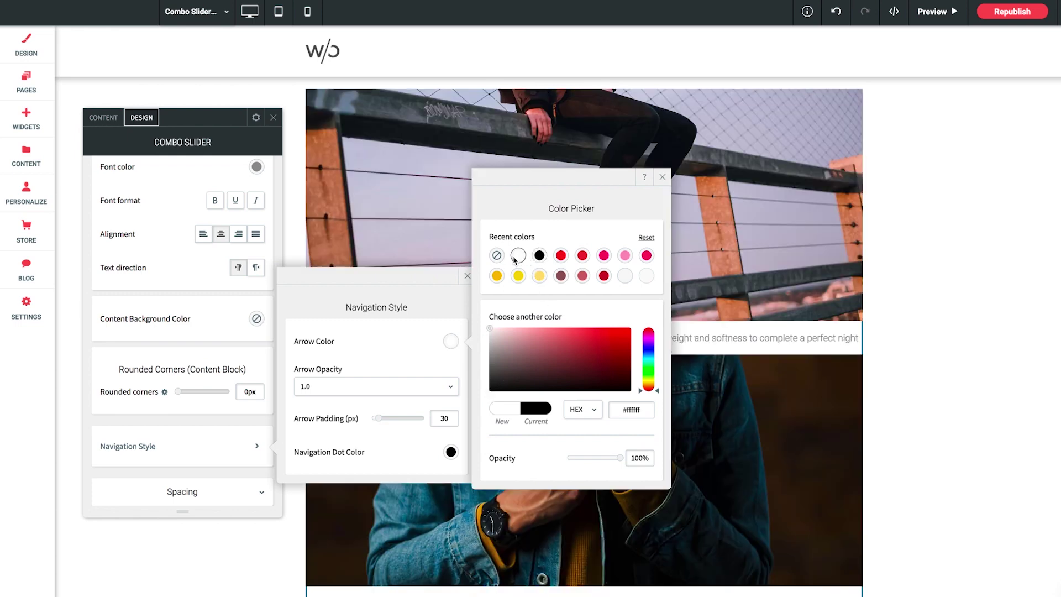
left_click(662, 177)
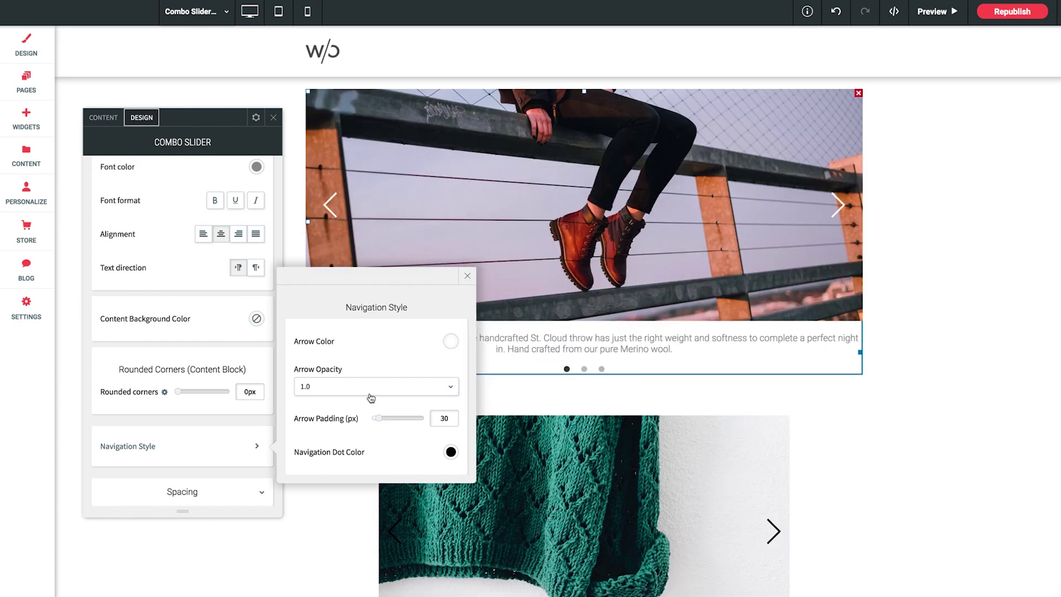
left_click(467, 275)
Preview the page and cycle the top slider's slides using the arrows and navigation dots.
left_click(274, 117)
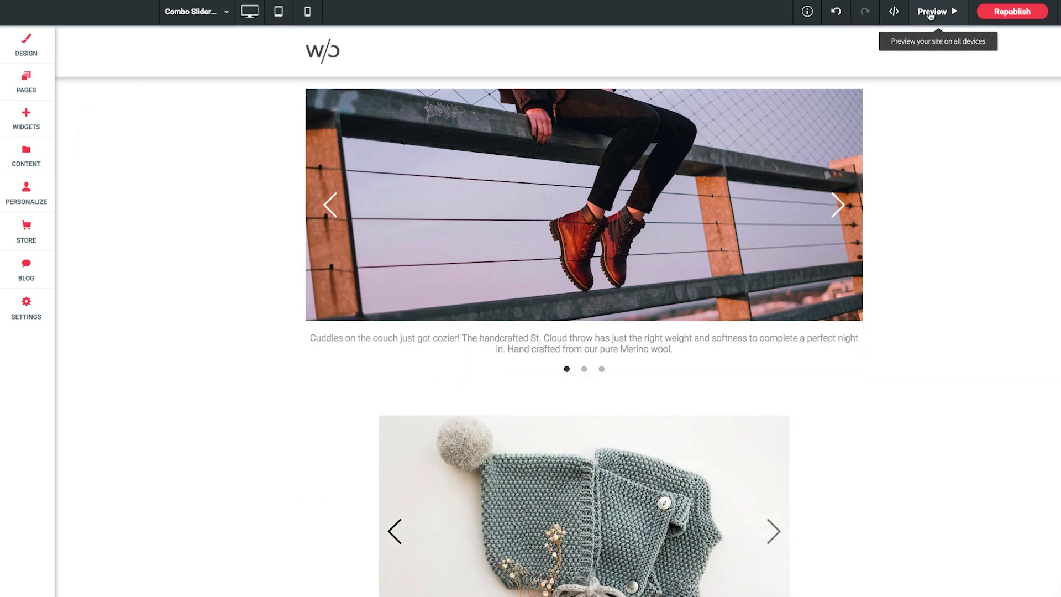
left_click(934, 11)
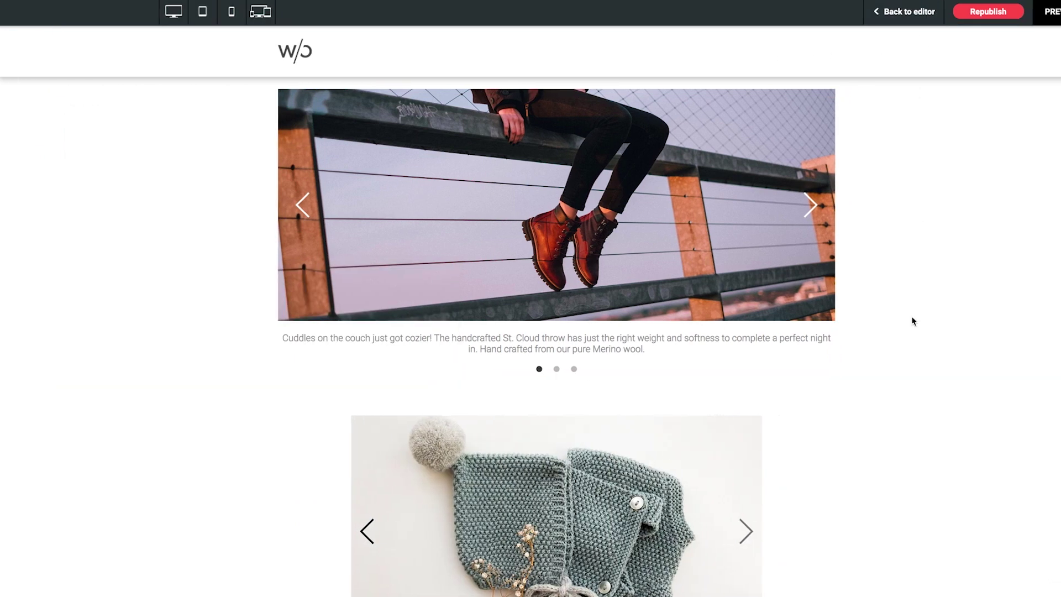
left_click(810, 206)
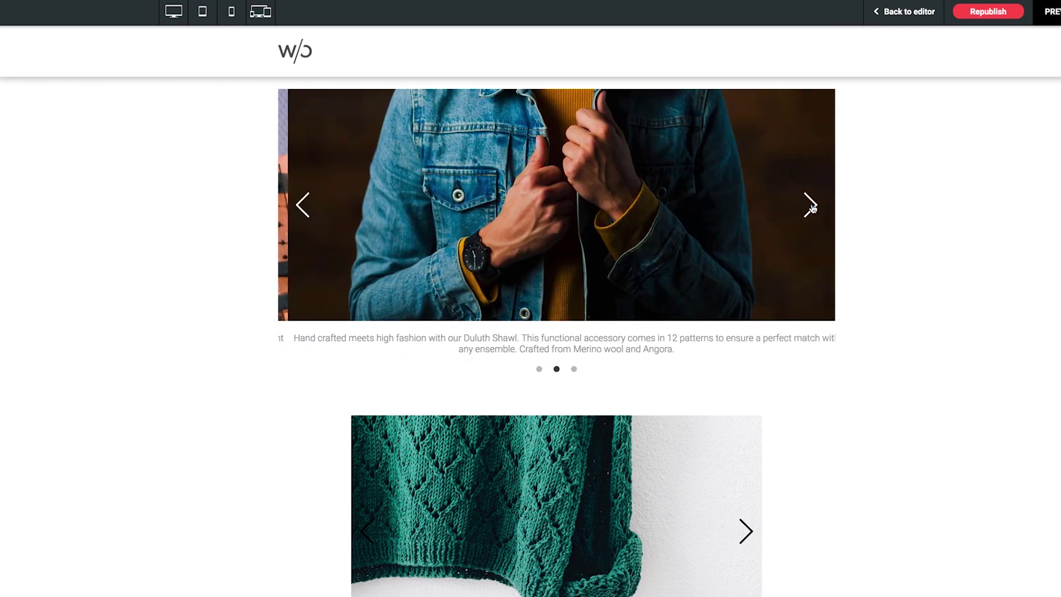
left_click(305, 212)
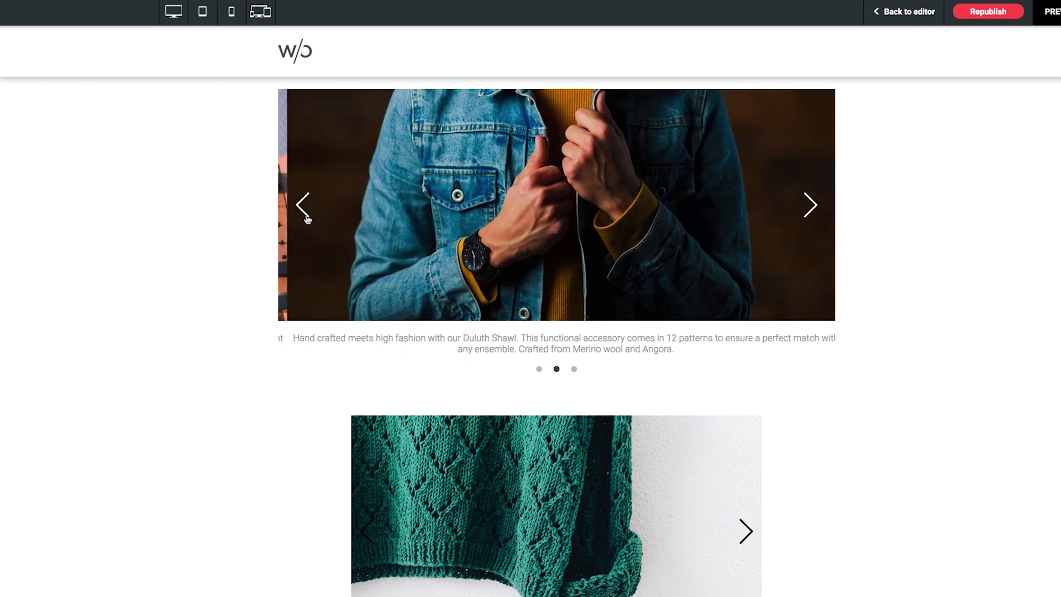
left_click(575, 370)
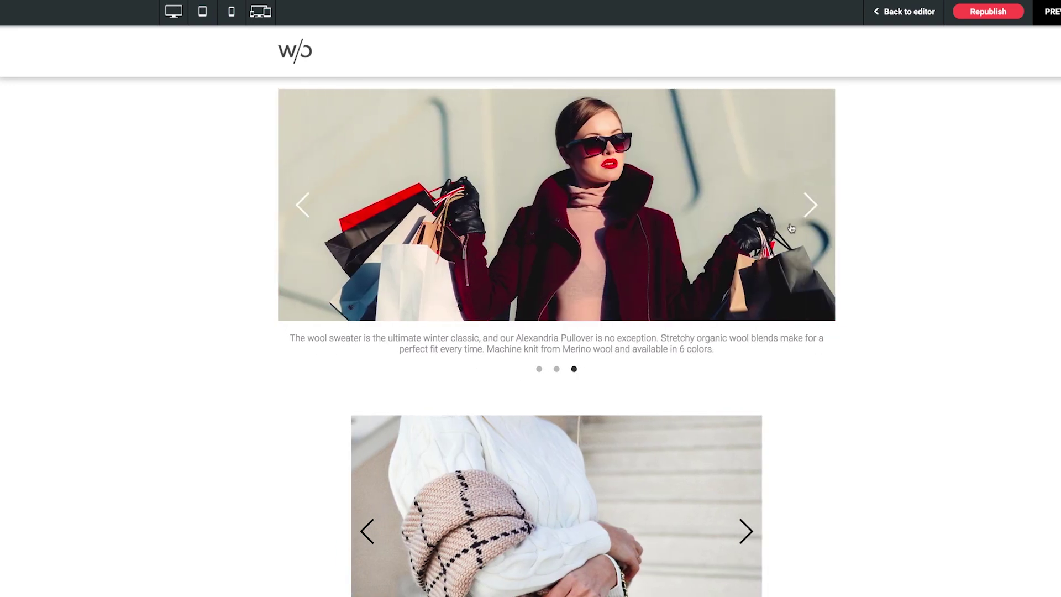
left_click(811, 207)
left_click(812, 207)
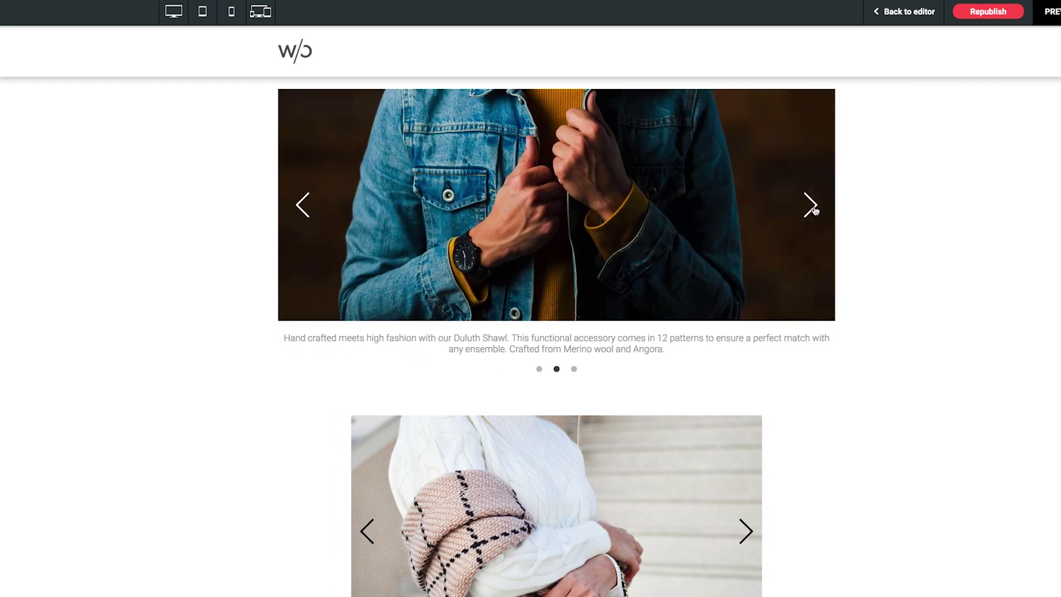
left_click(812, 207)
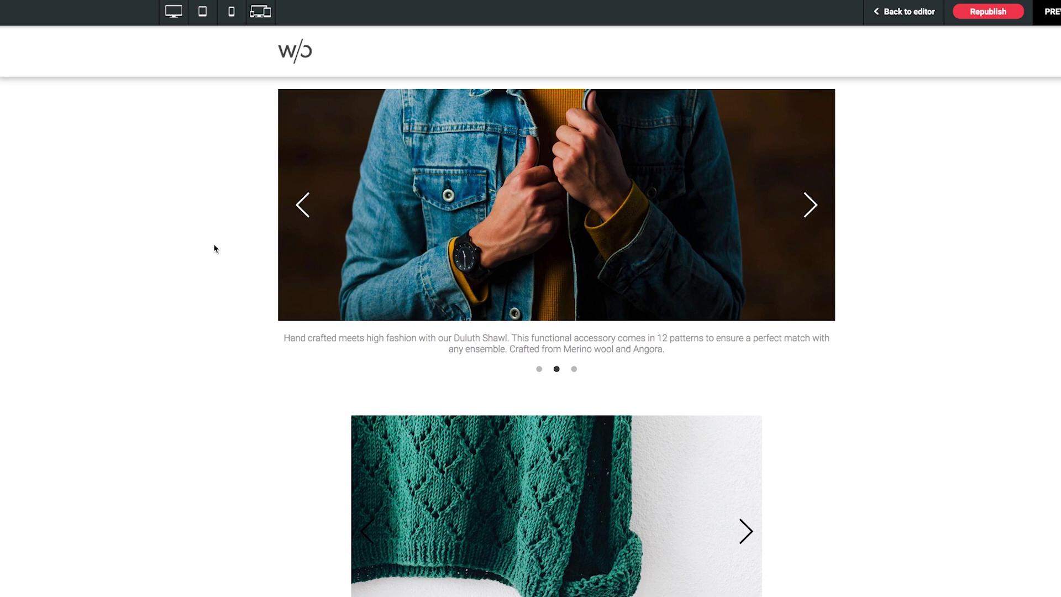
Back in the editor, open the first slide's list item and review its Link options.
left_click(907, 13)
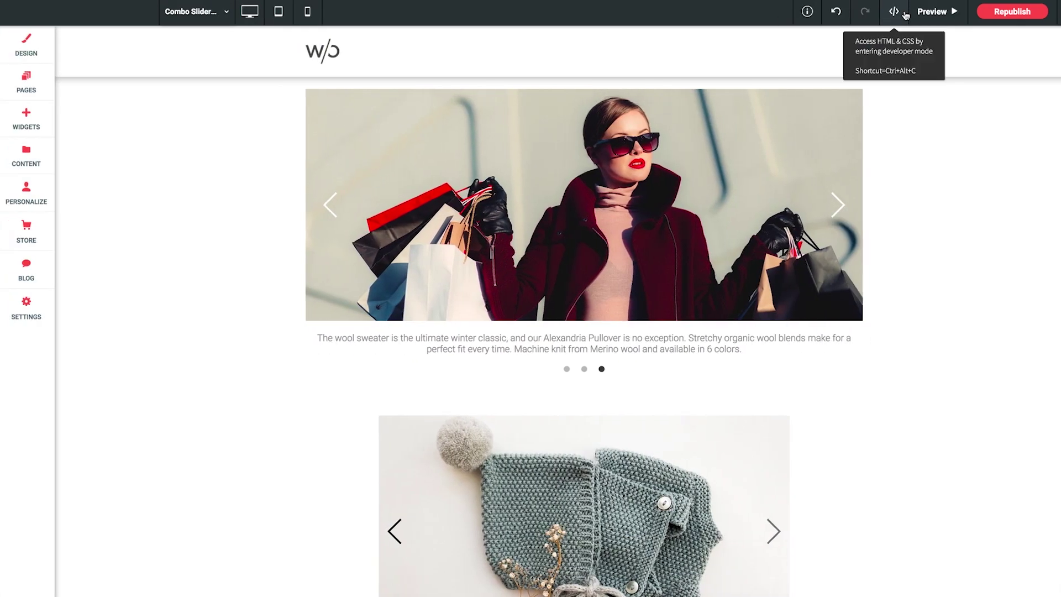
left_click(446, 220)
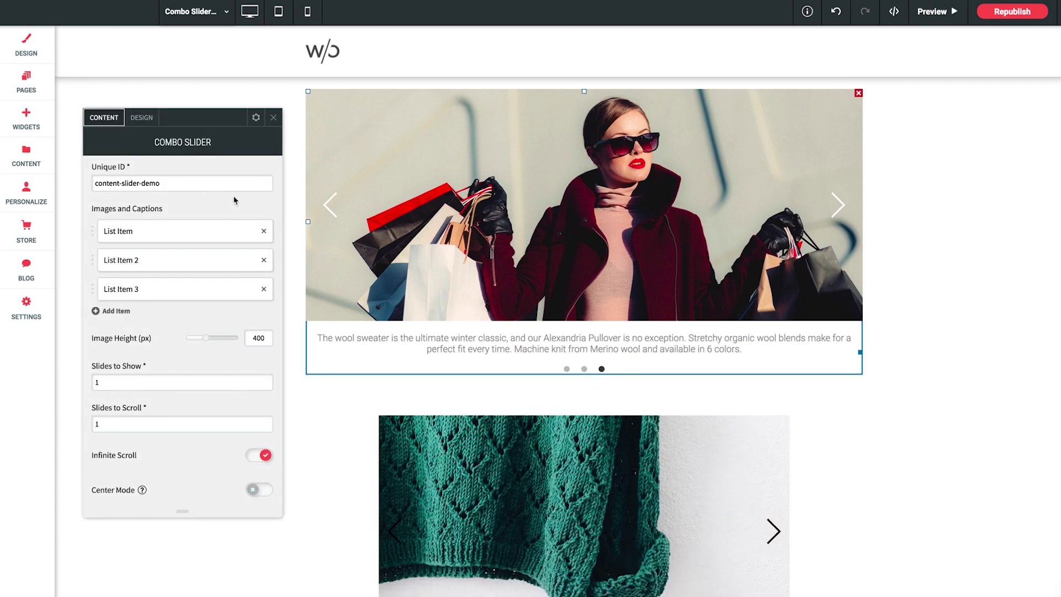
left_click(228, 238)
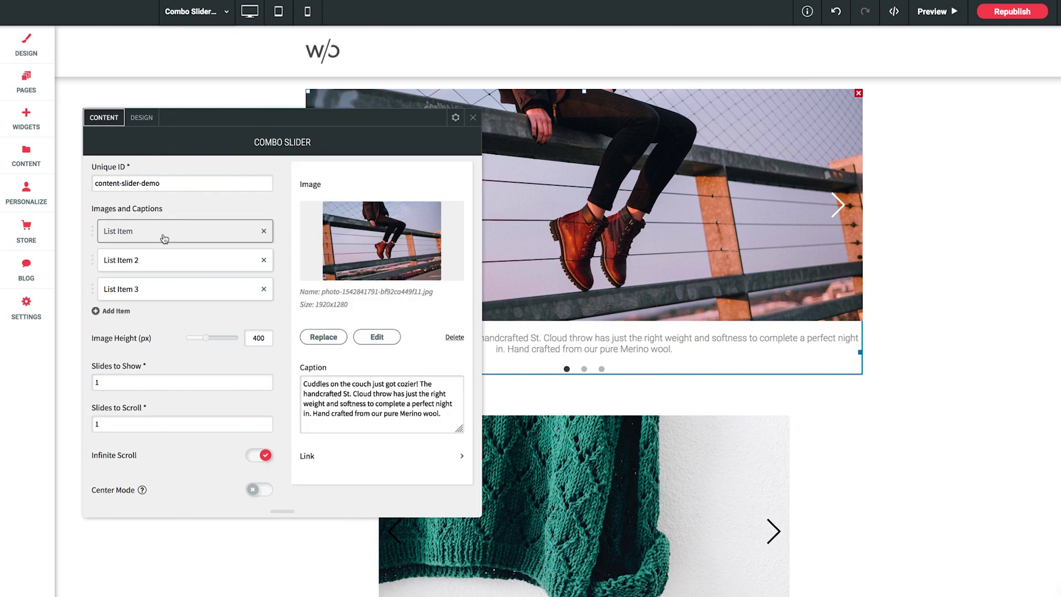
left_click(307, 456)
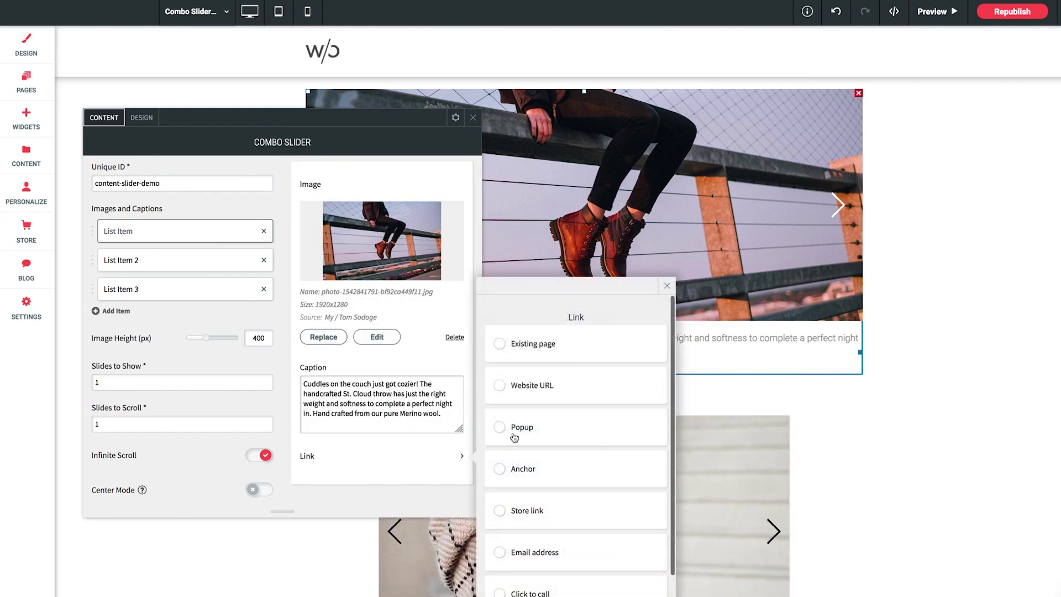
scroll(530, 511, "down", 1)
scroll(533, 512, "up", 1)
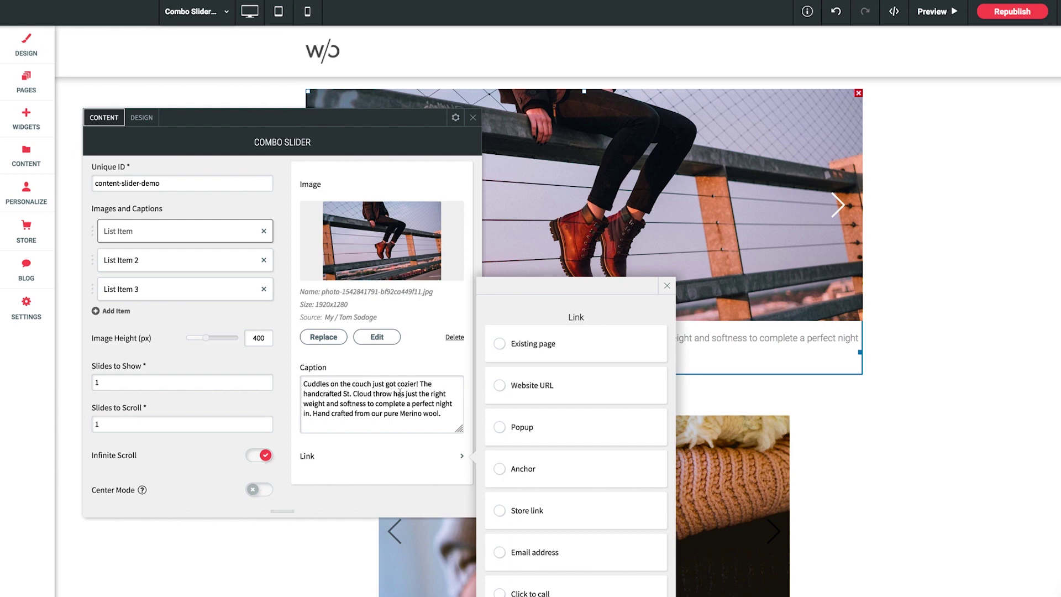
left_click(667, 286)
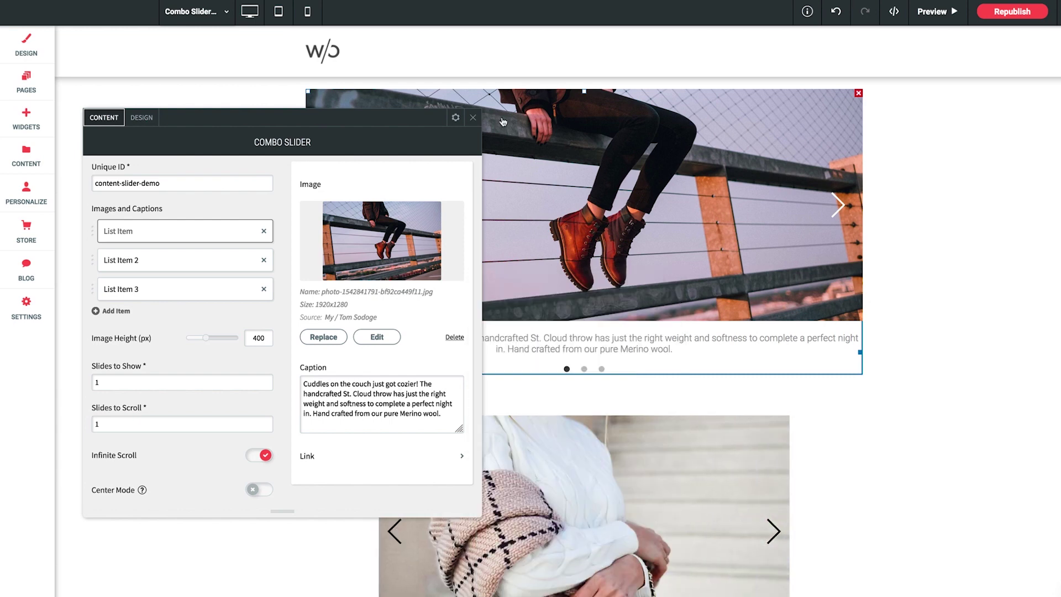
Close the Combo Slider settings dialog.
left_click(472, 118)
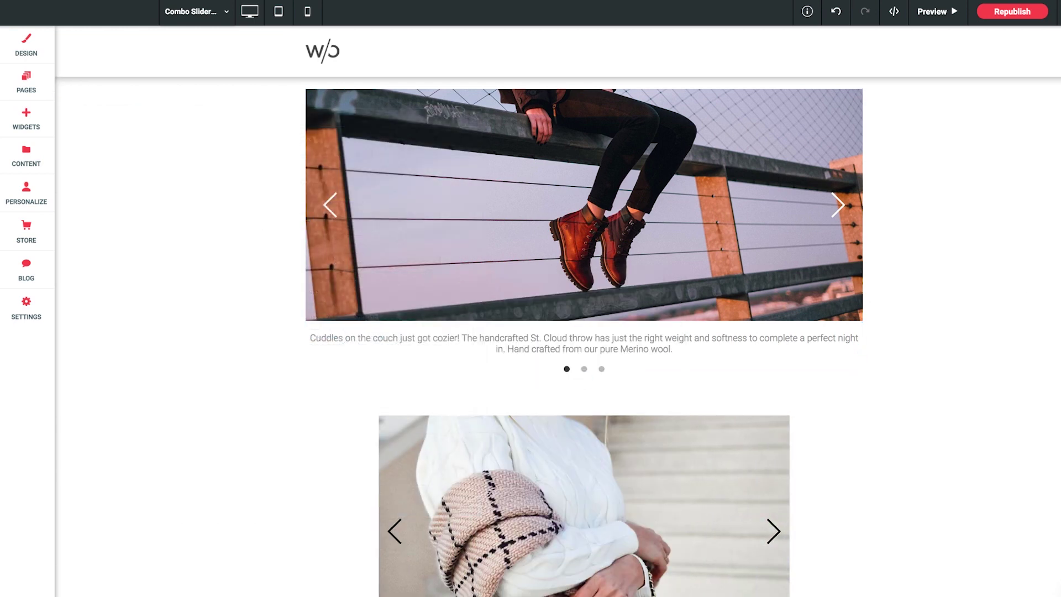